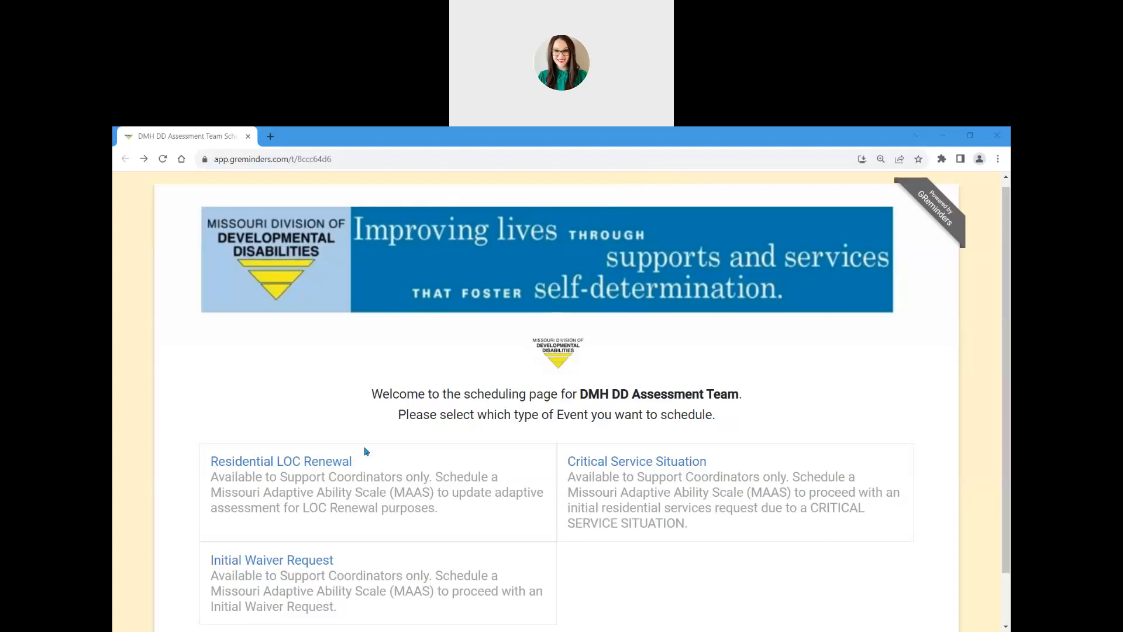
Step: Open the Residential LOC Renewal calendar and book the Thursday, December 21, 2023 1:30pm slot
{"action": "left_click", "coordinate": [342, 466]}
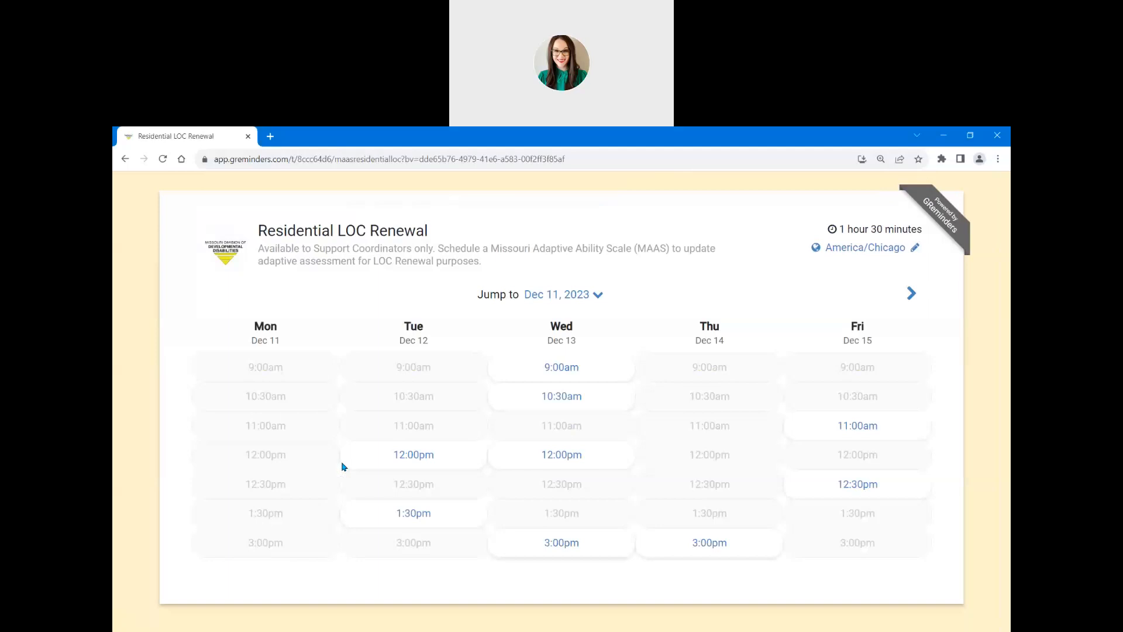
{"action": "left_click", "coordinate": [913, 295]}
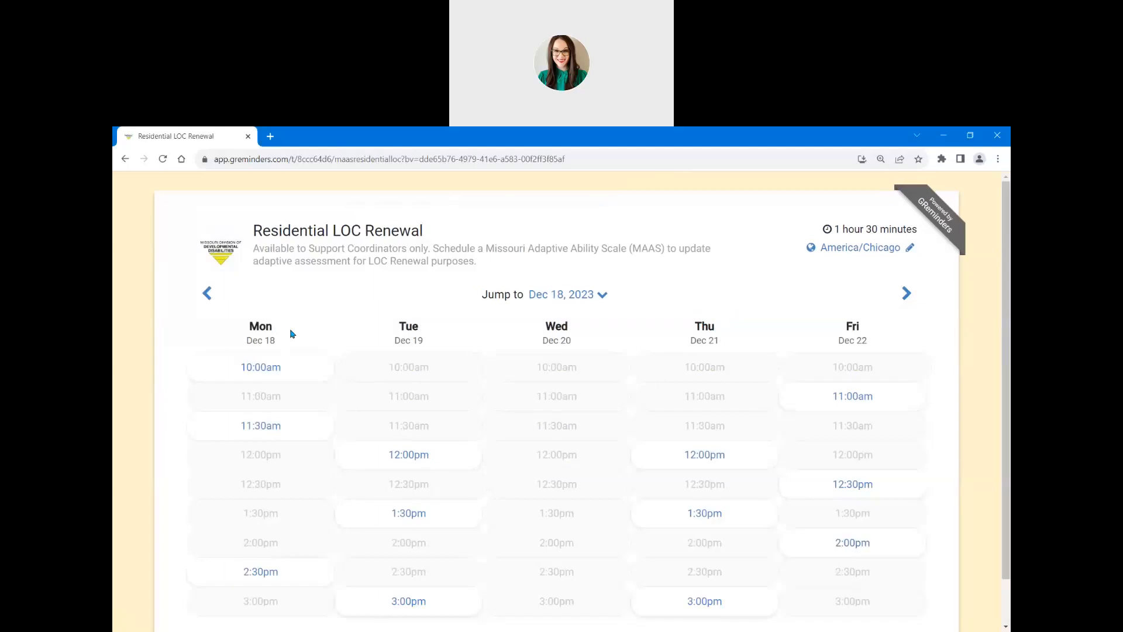
{"action": "left_click", "coordinate": [209, 296]}
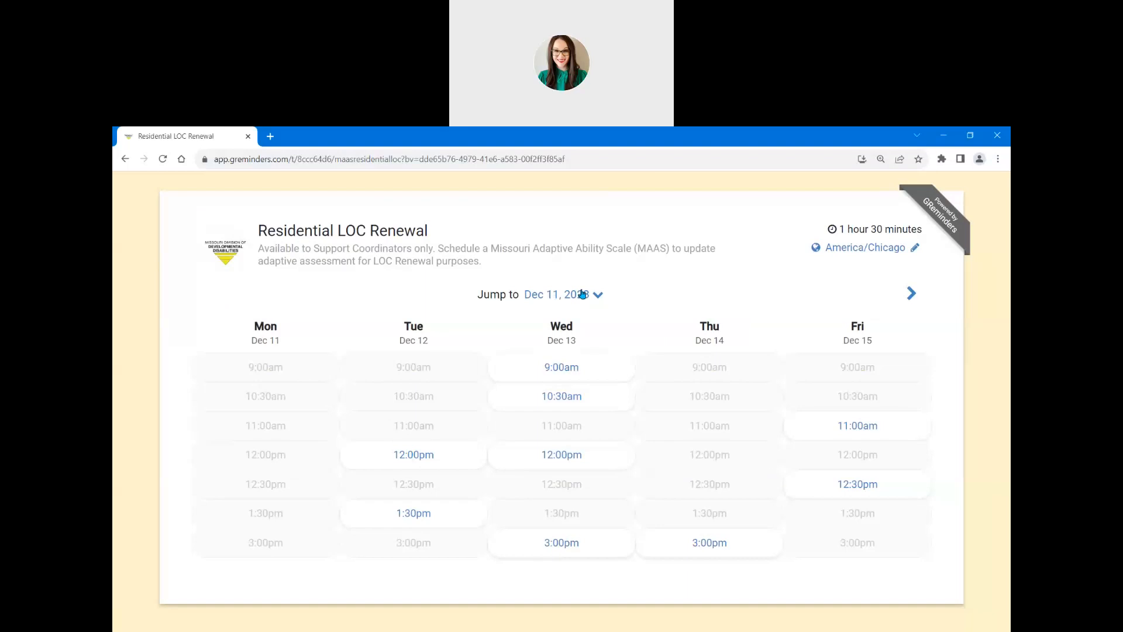
{"action": "left_click", "coordinate": [910, 296]}
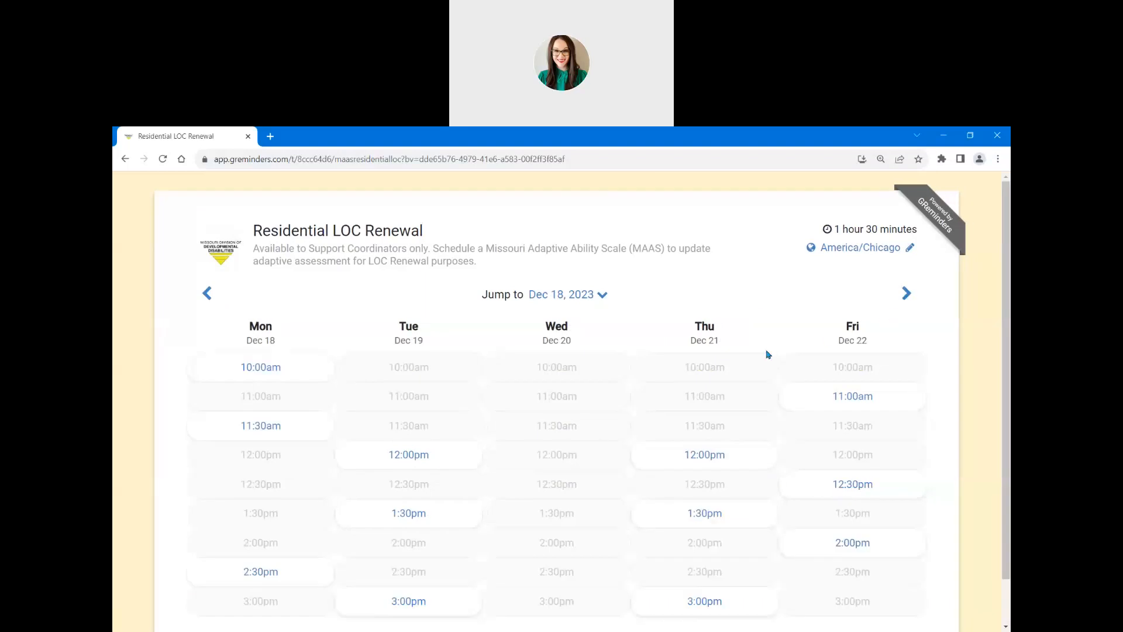
{"action": "left_click", "coordinate": [705, 512]}
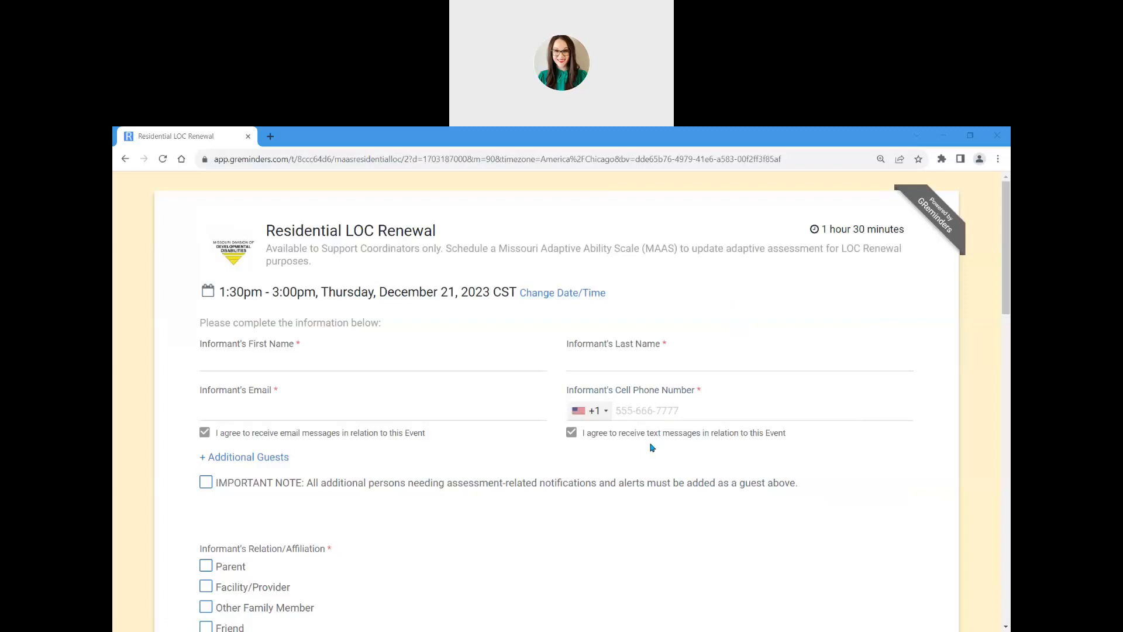
Step: Decline text-message notifications and enter the informant's first and last name
{"action": "left_click", "coordinate": [572, 434]}
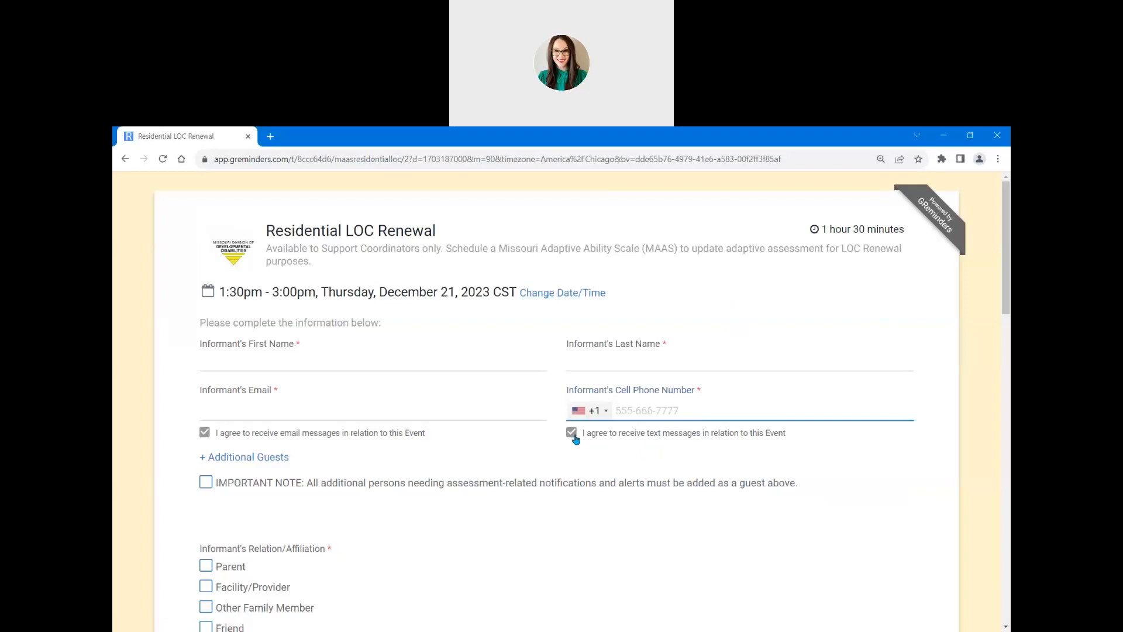
{"action": "left_click", "coordinate": [511, 461]}
{"action": "left_click", "coordinate": [216, 442]}
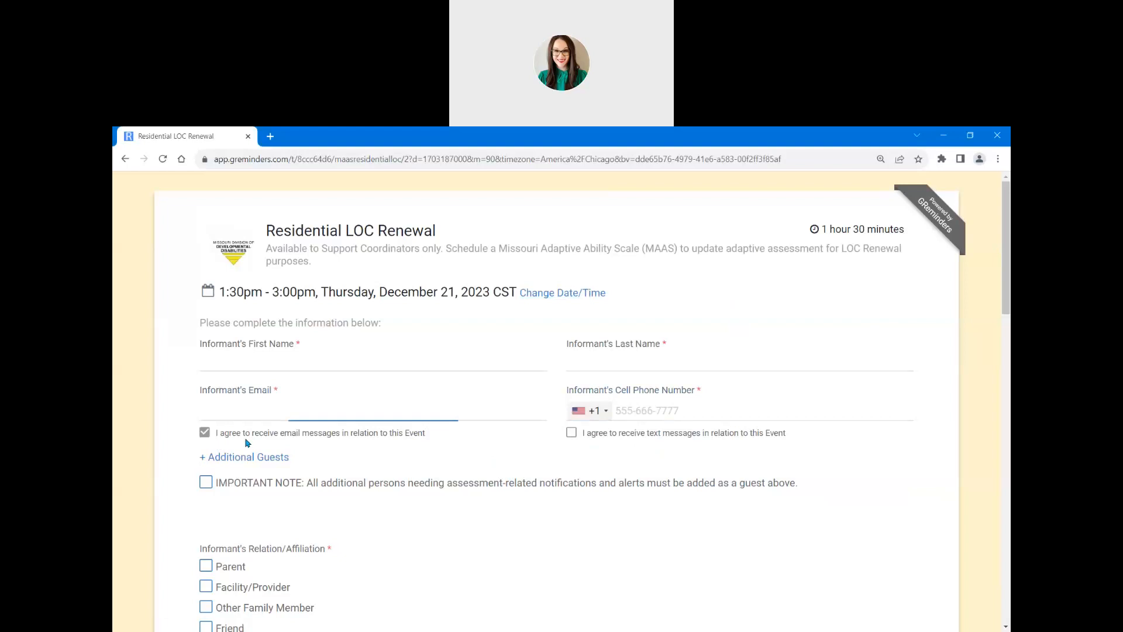
{"action": "left_click", "coordinate": [243, 369]}
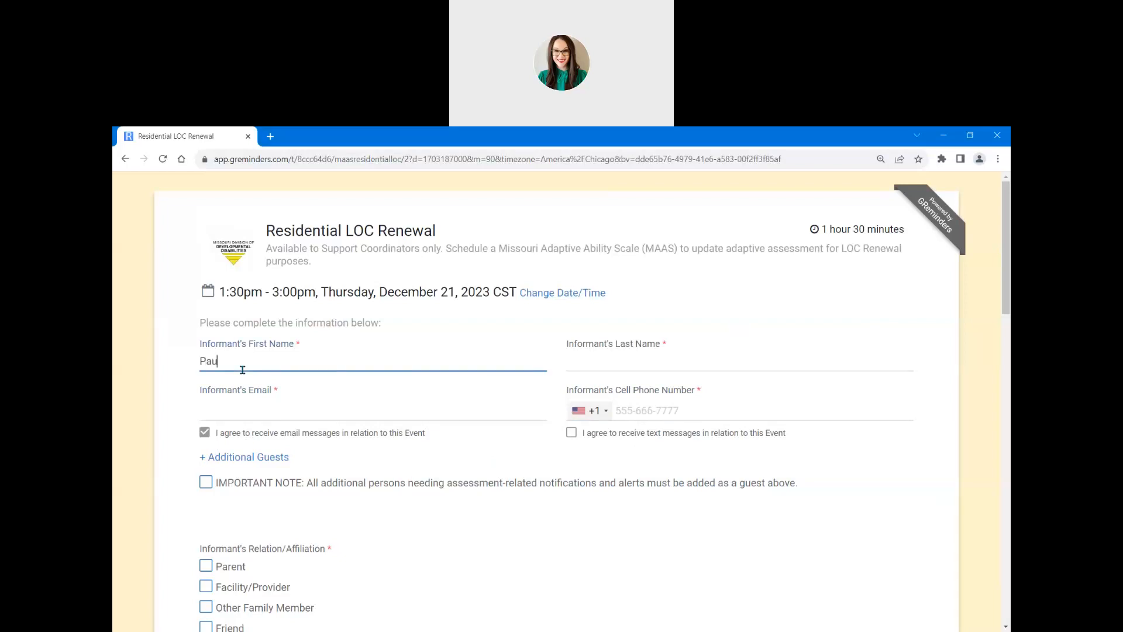
{"action": "key", "text": "Tab"}
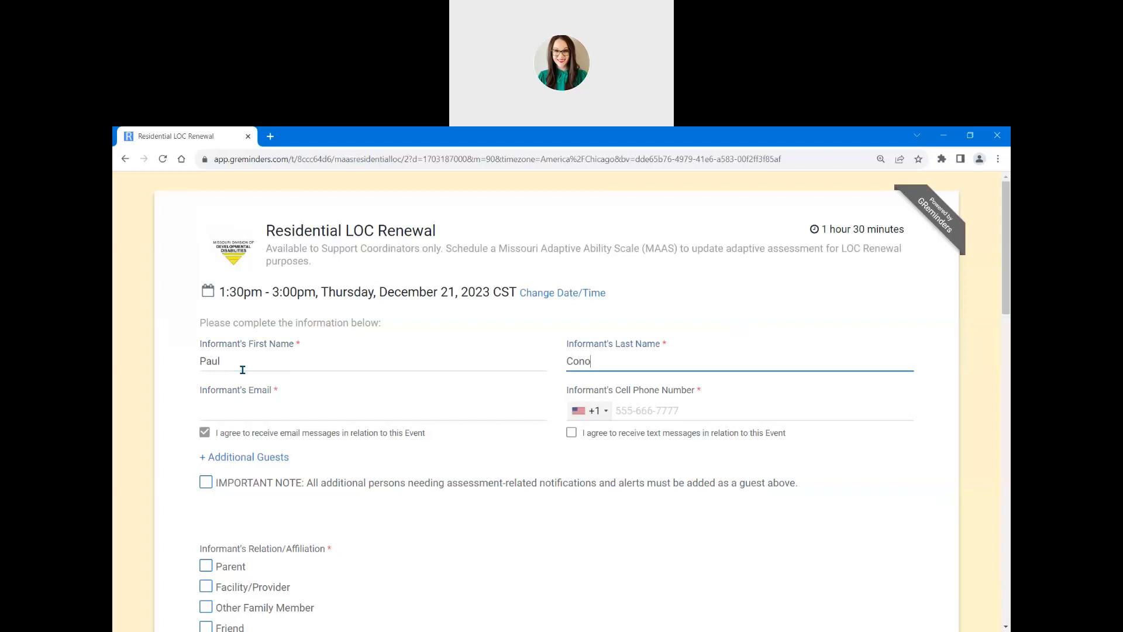
Step: Enter the informant's email address and cell phone number
{"action": "key", "text": "Tab"}
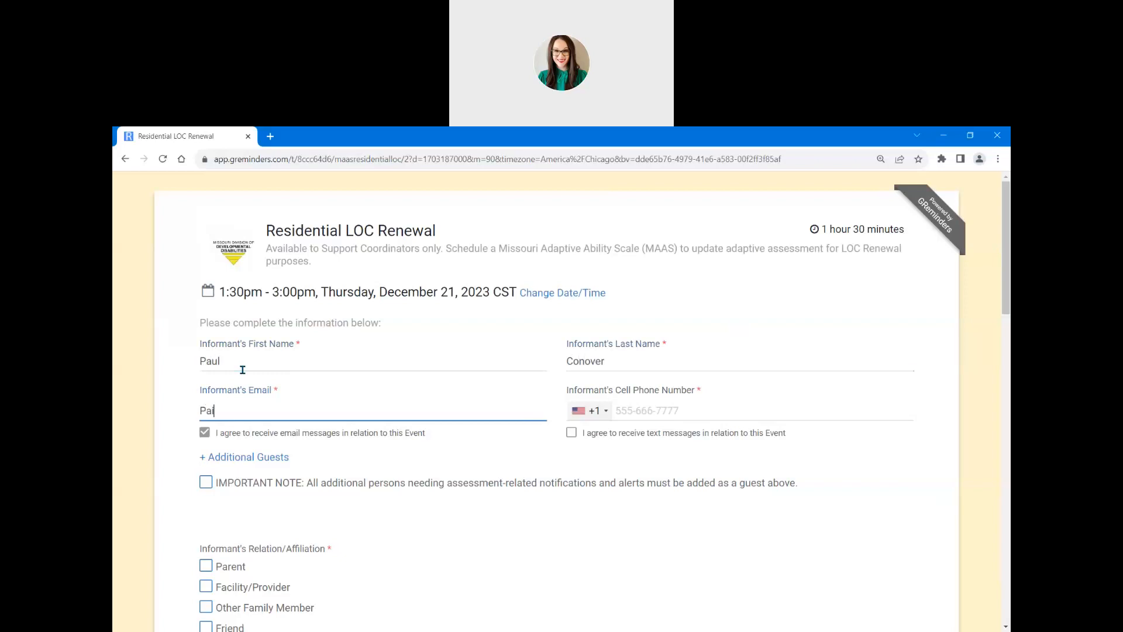
{"action": "key", "text": "Tab"}
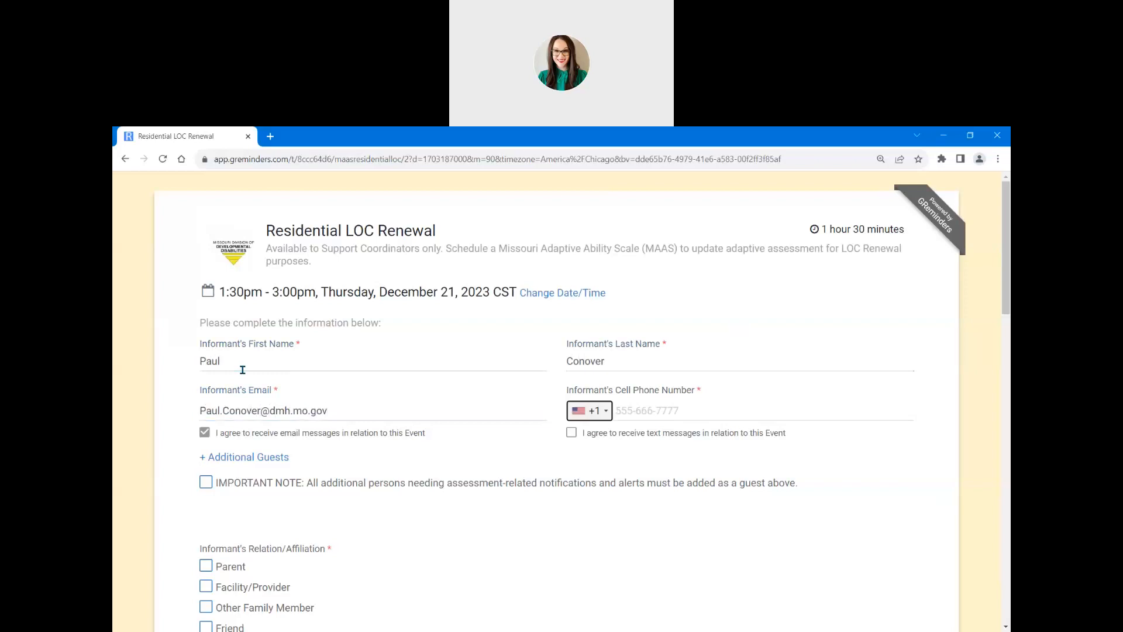
{"action": "key", "text": "Tab"}
{"action": "type", "text": "573"}
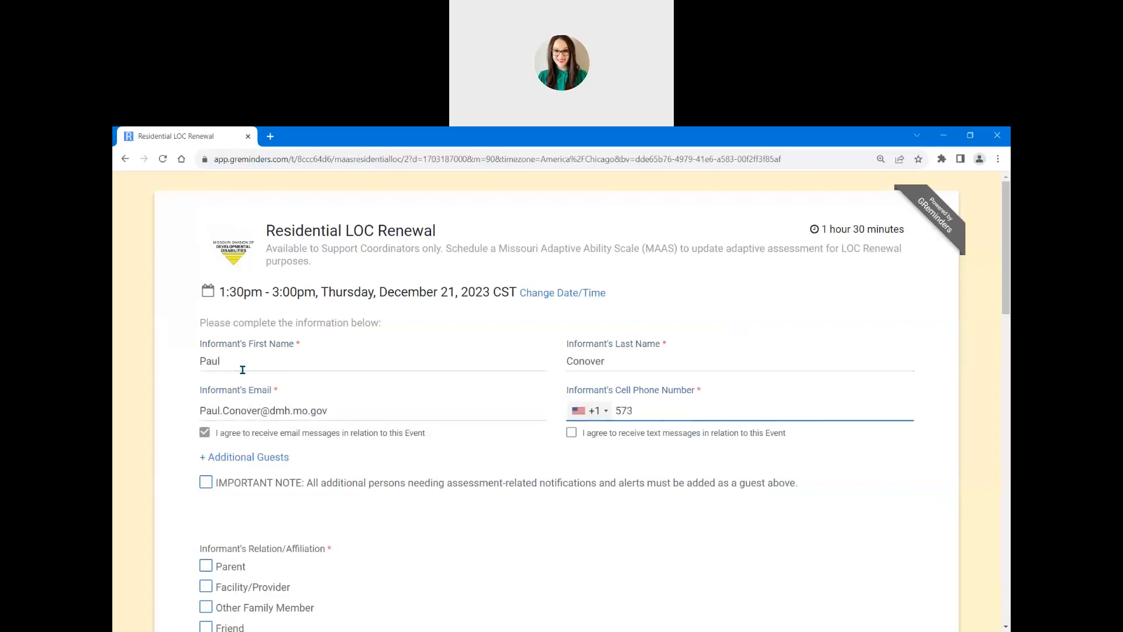
{"action": "type", "text": "-555-6667"}
{"action": "key", "text": "alt+Tab"}
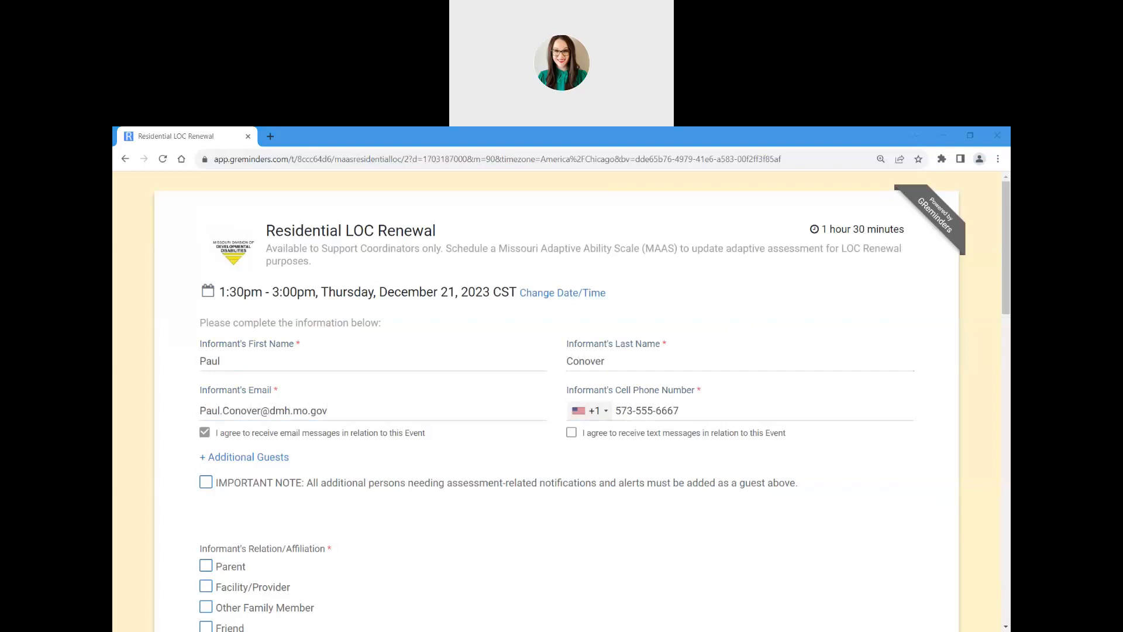
Step: Add three colleagues' email addresses as additional guests, one per line
{"action": "left_click", "coordinate": [278, 459]}
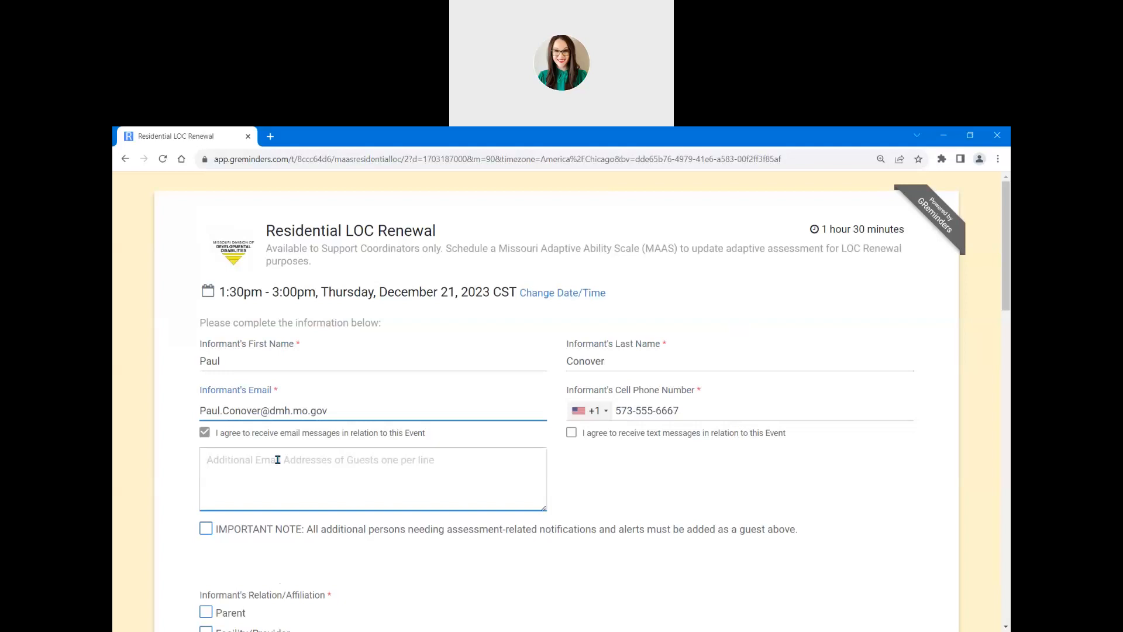
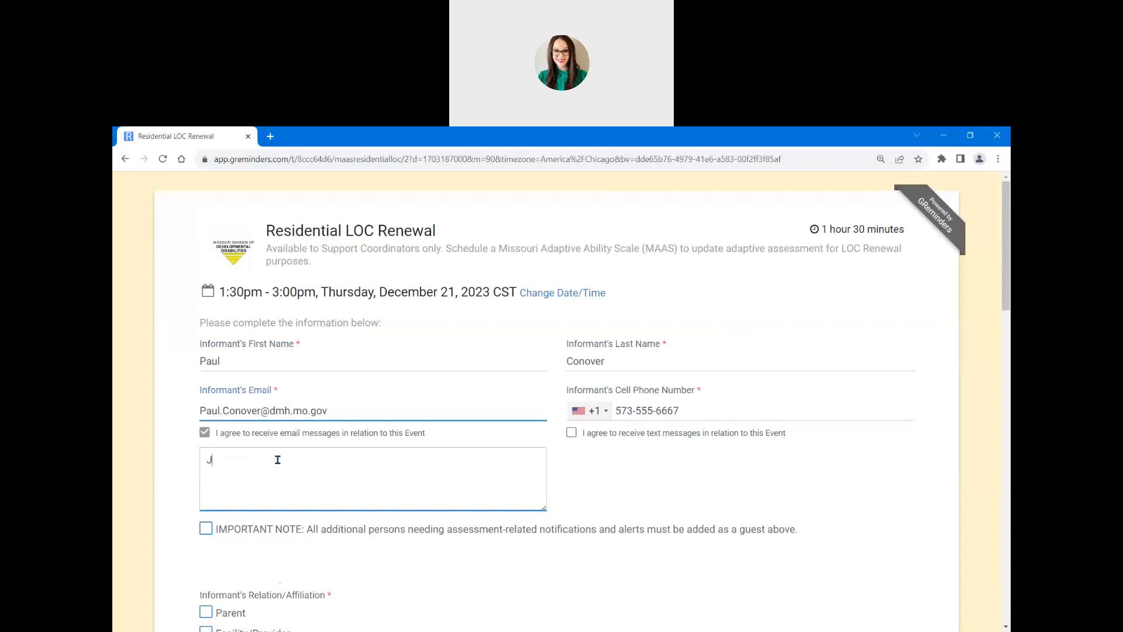
{"action": "key", "text": "Return"}
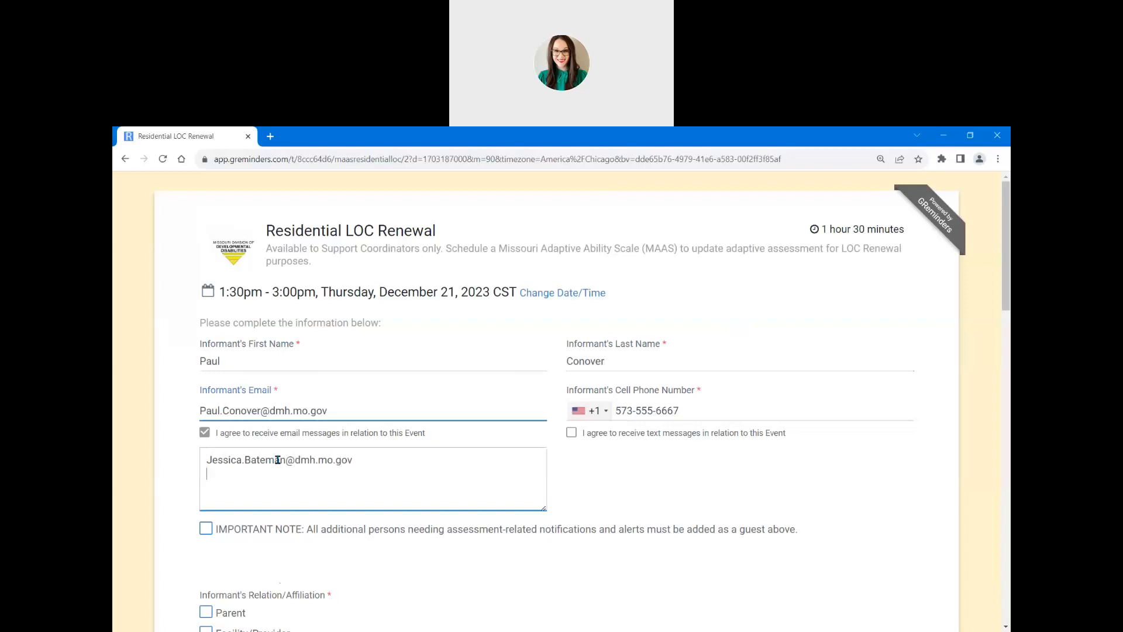
{"action": "key", "text": "Return"}
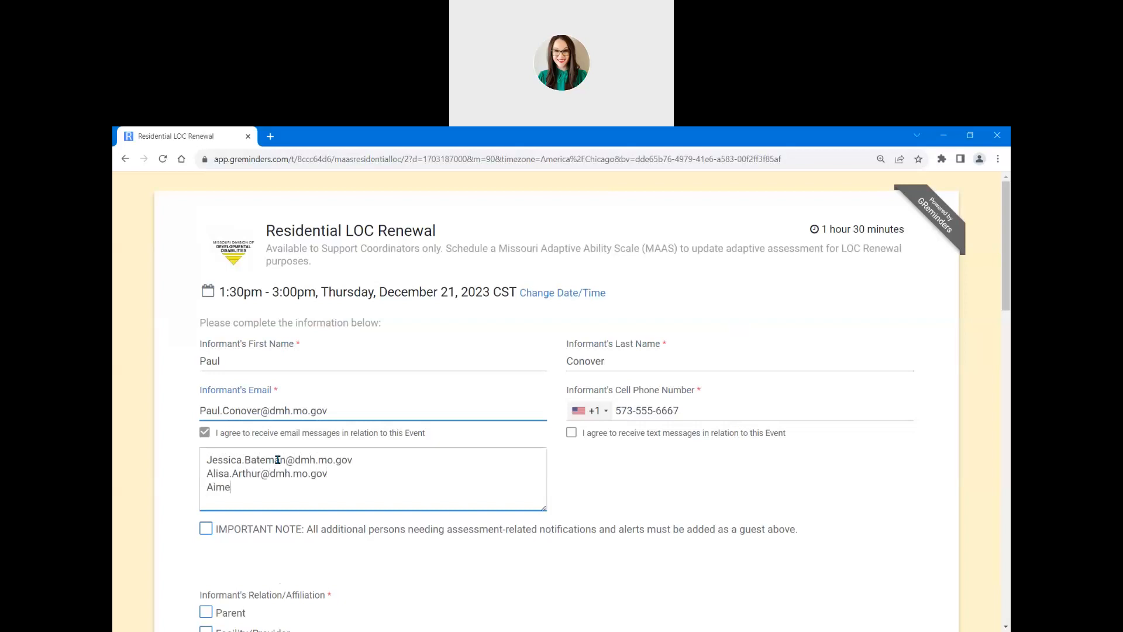
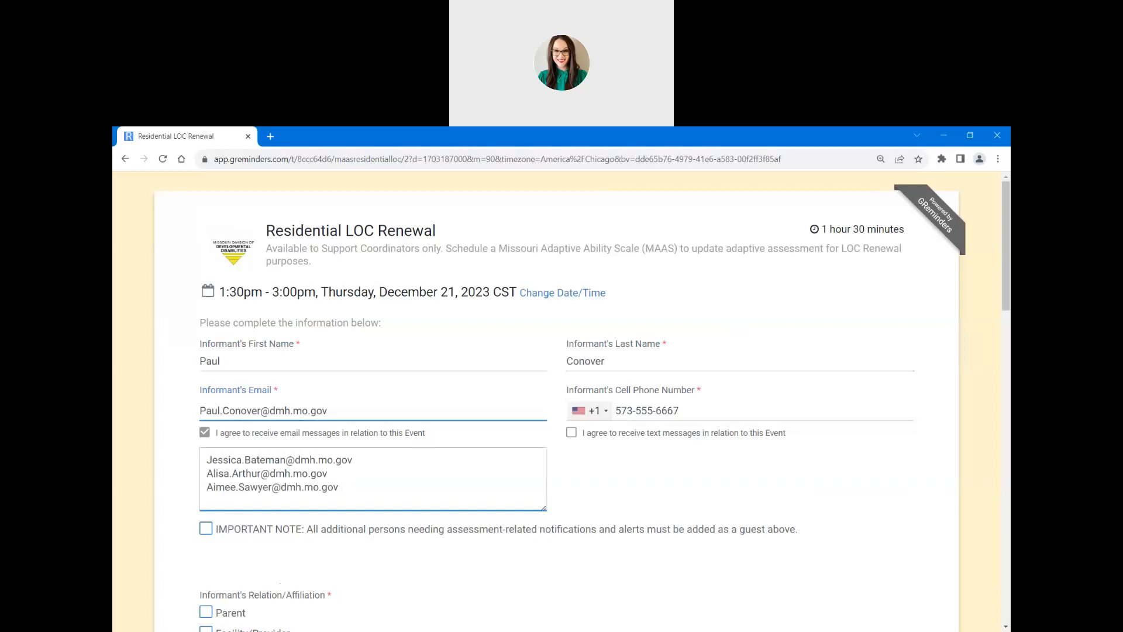
{"action": "key", "text": "alt+Tab"}
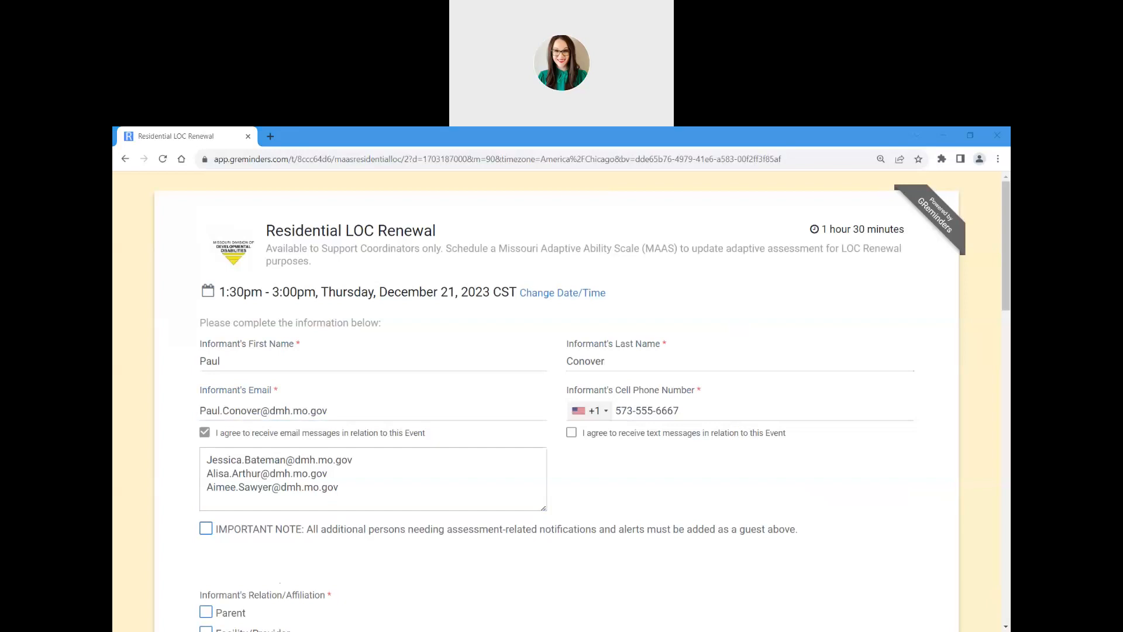
Step: Mark the informant's relation as Facility/Provider and enter the individual's name and DMH ID
{"action": "scroll", "coordinate": [436, 527], "scroll_direction": "down", "scroll_amount": 3}
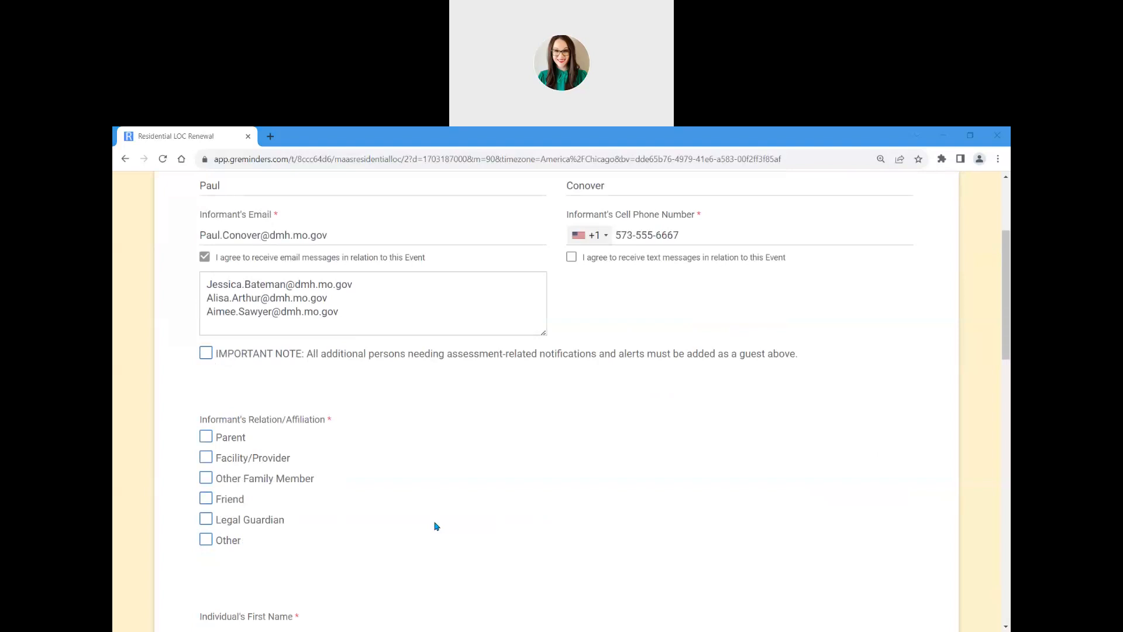
{"action": "left_click", "coordinate": [208, 460]}
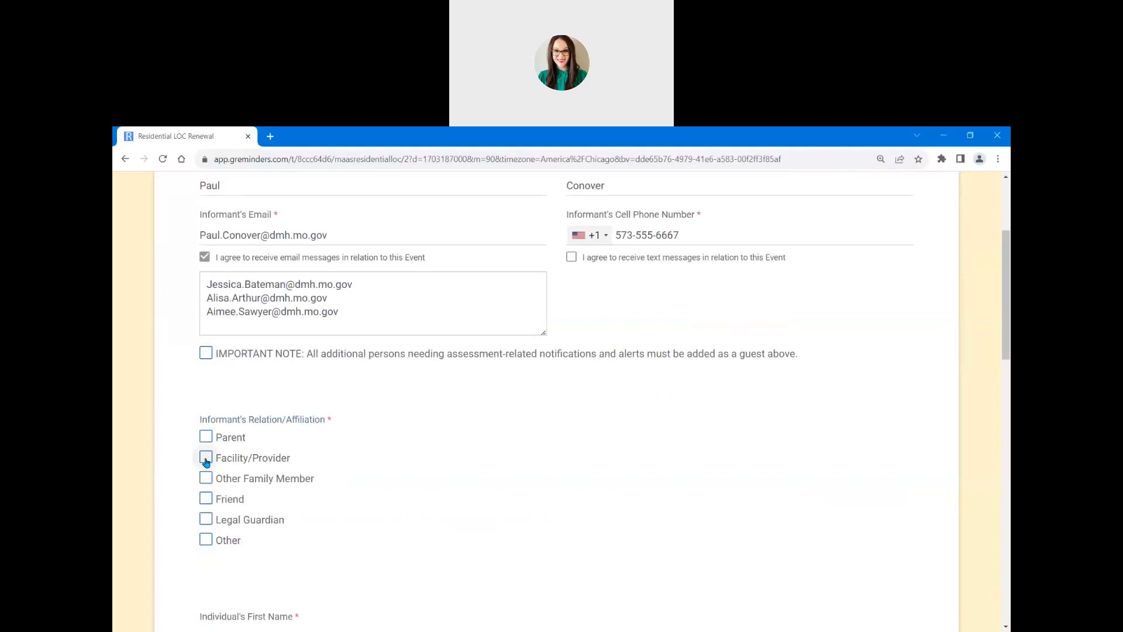
{"action": "scroll", "coordinate": [276, 464], "scroll_direction": "down", "scroll_amount": 5}
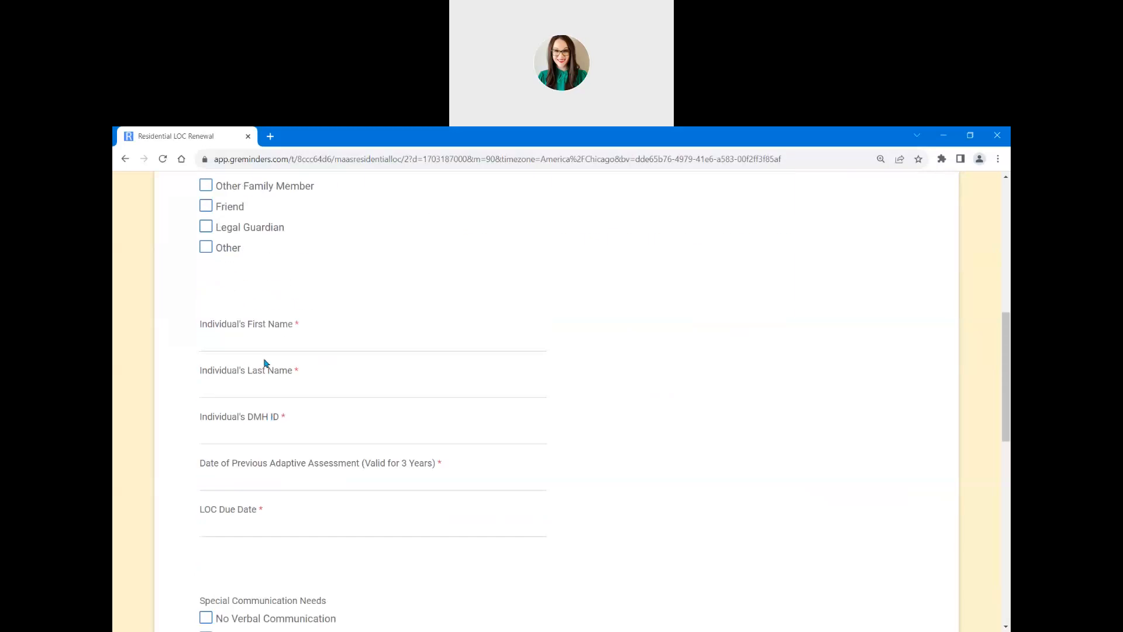
{"action": "left_click", "coordinate": [264, 342]}
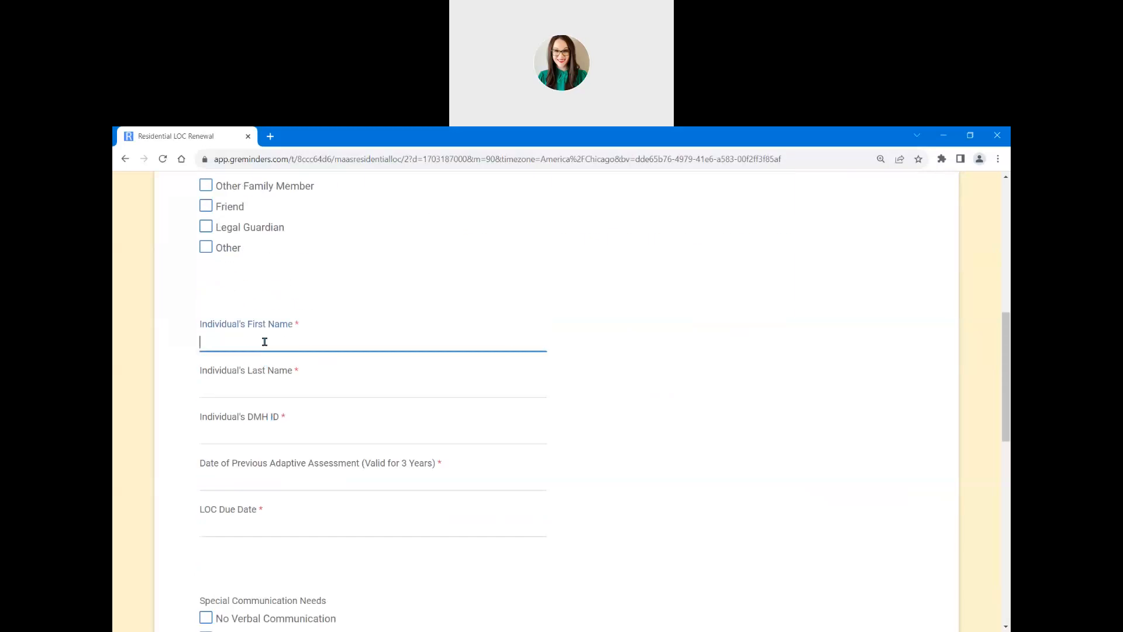
{"action": "type", "text": "John"}
{"action": "key", "text": "Tab"}
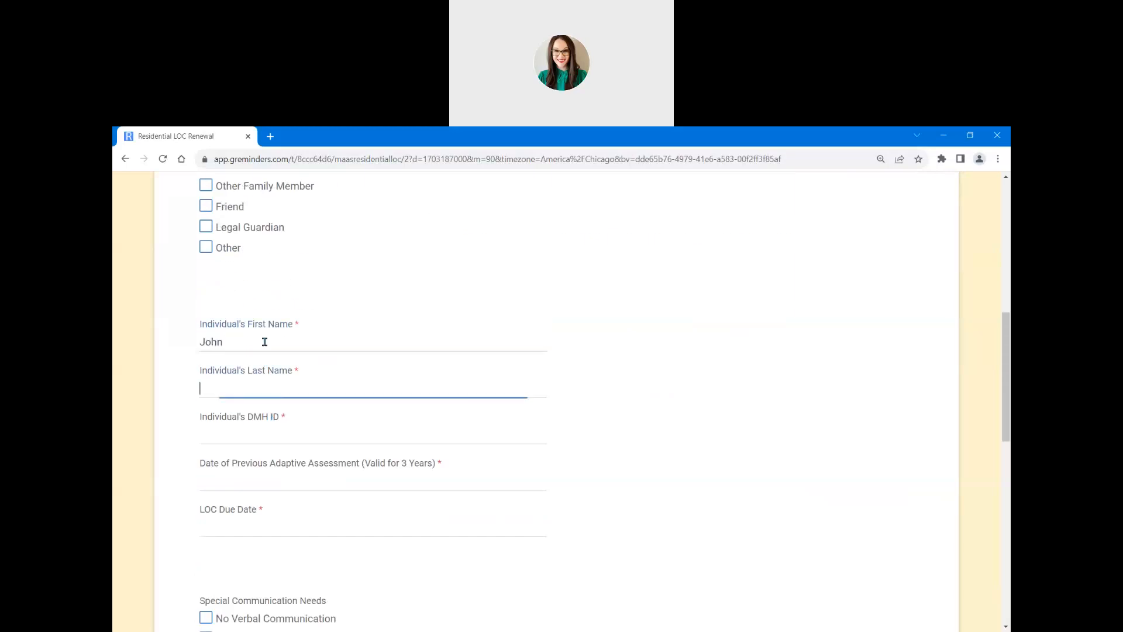
{"action": "type", "text": "Doe"}
{"action": "key", "text": "Tab"}
{"action": "type", "text": "123456"}
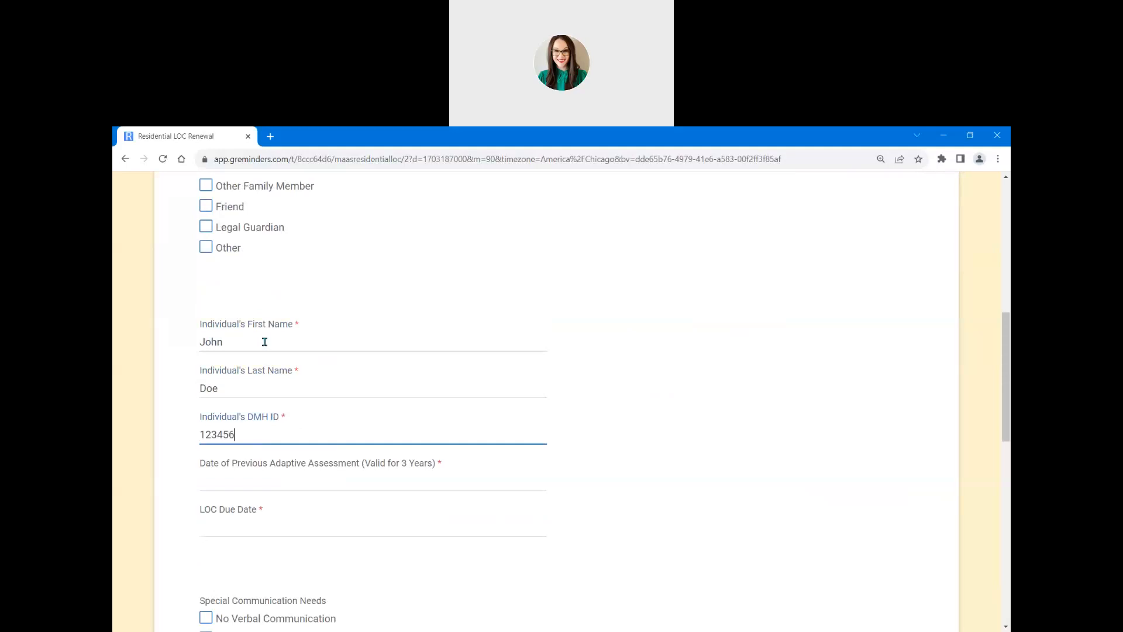
Step: Enter 12/08/2020 as the previous adaptive assessment date and 02/01/2024 as LOC due date
{"action": "key", "text": "Tab"}
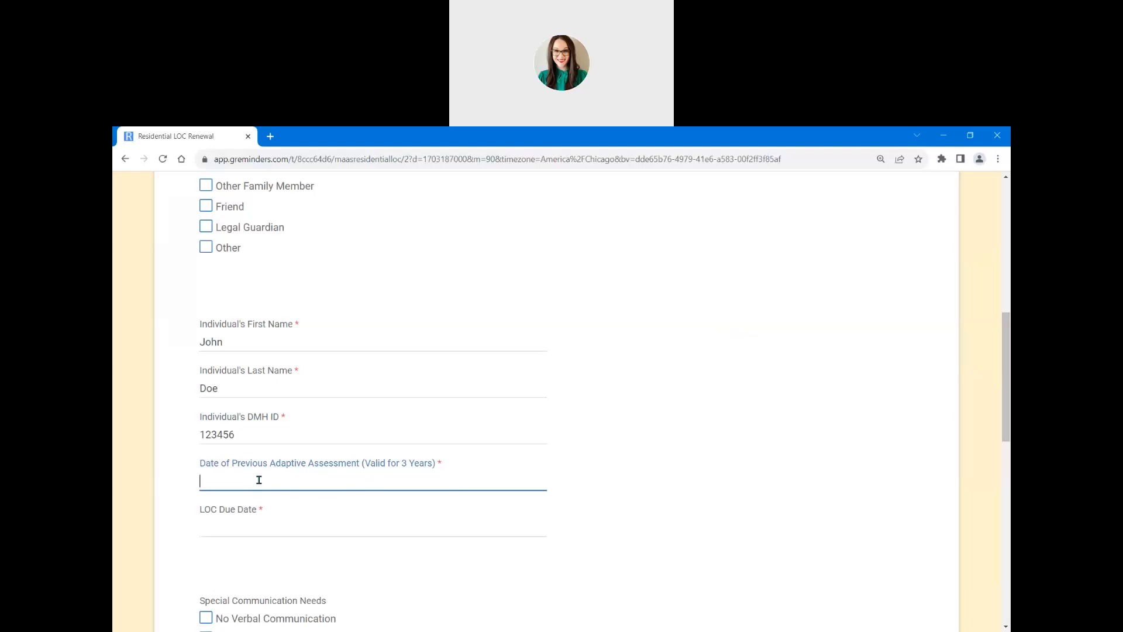
{"action": "type", "text": "12/08/2020"}
{"action": "left_click", "coordinate": [232, 525]}
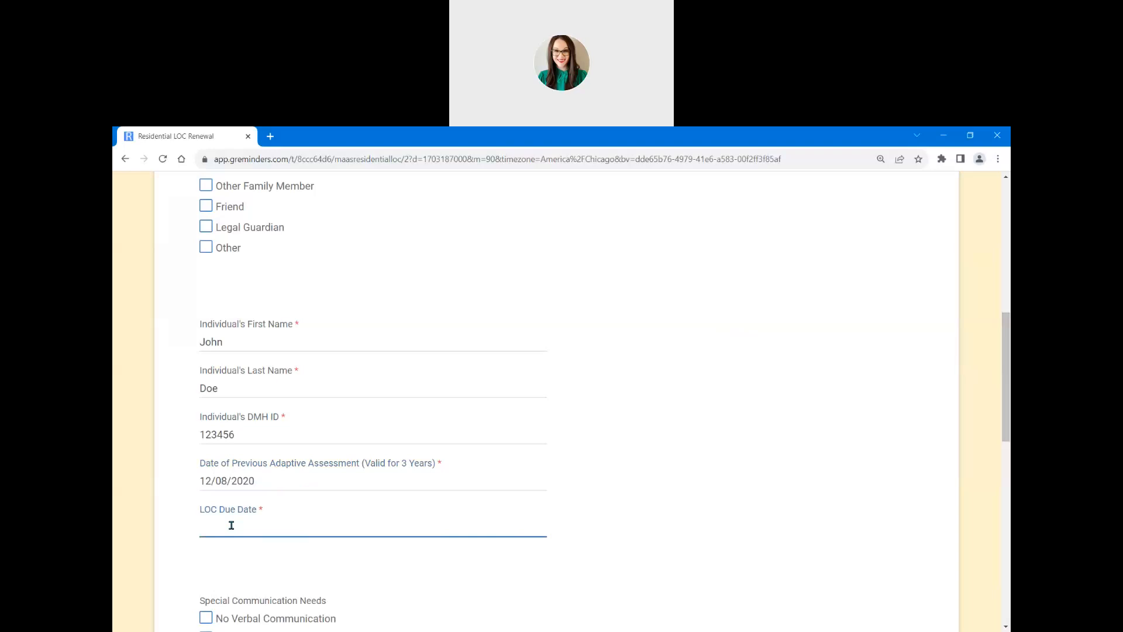
{"action": "type", "text": "02/01/2024"}
{"action": "key", "text": "alt+Tab"}
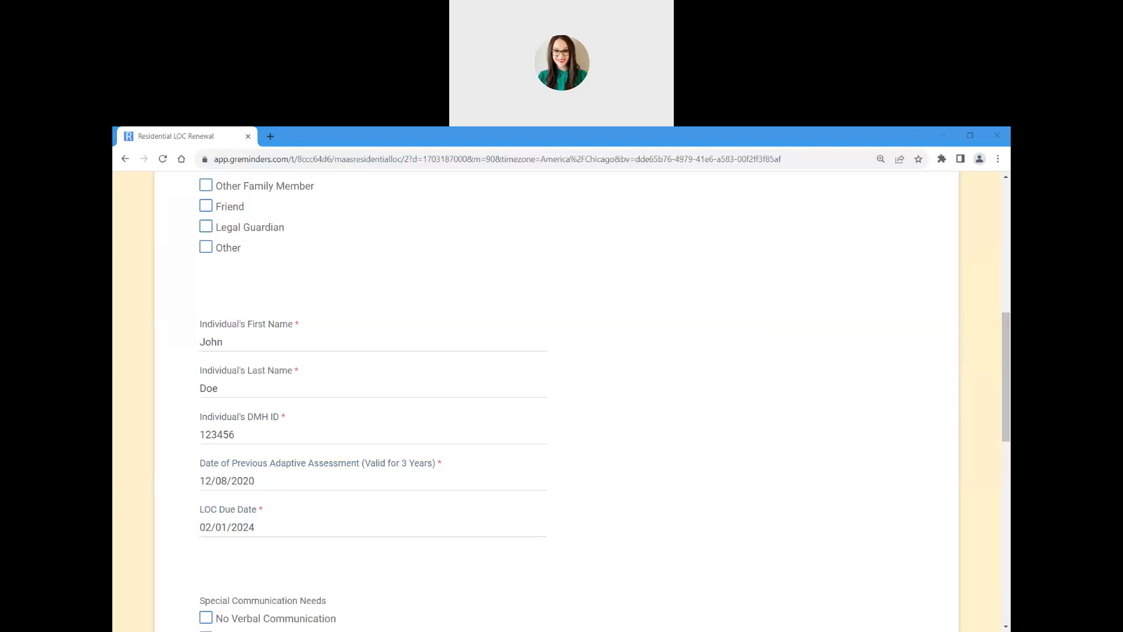
Step: Tick Foreign Language Interpreter Needed and enter Spanish as the foreign language/dialect
{"action": "scroll", "coordinate": [606, 471], "scroll_direction": "down", "scroll_amount": 5}
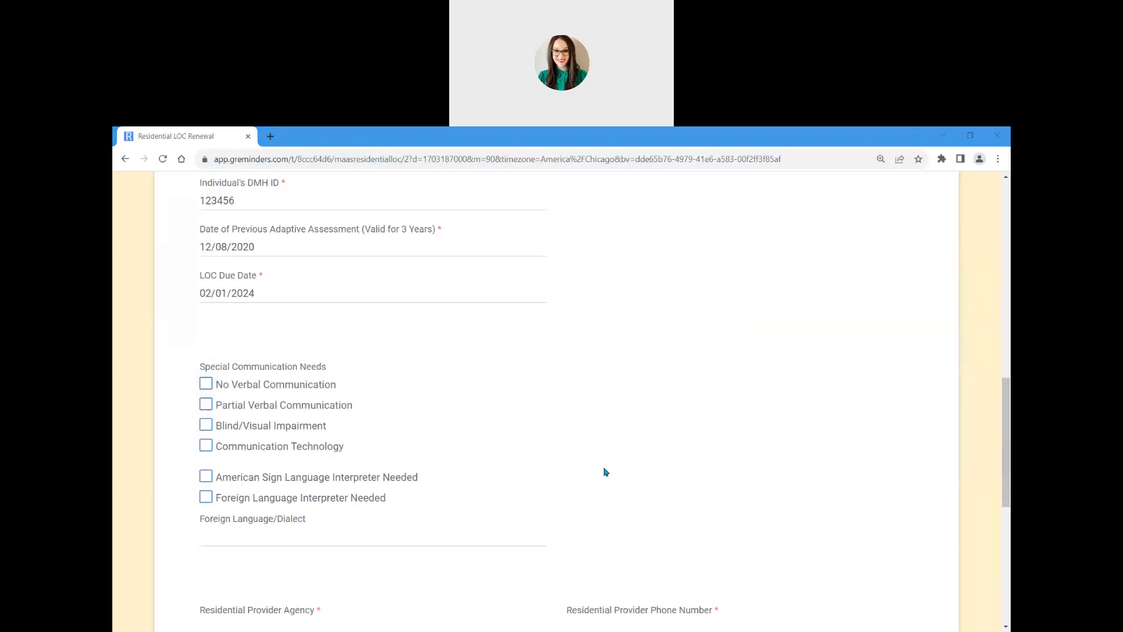
{"action": "scroll", "coordinate": [605, 471], "scroll_direction": "down", "scroll_amount": 1}
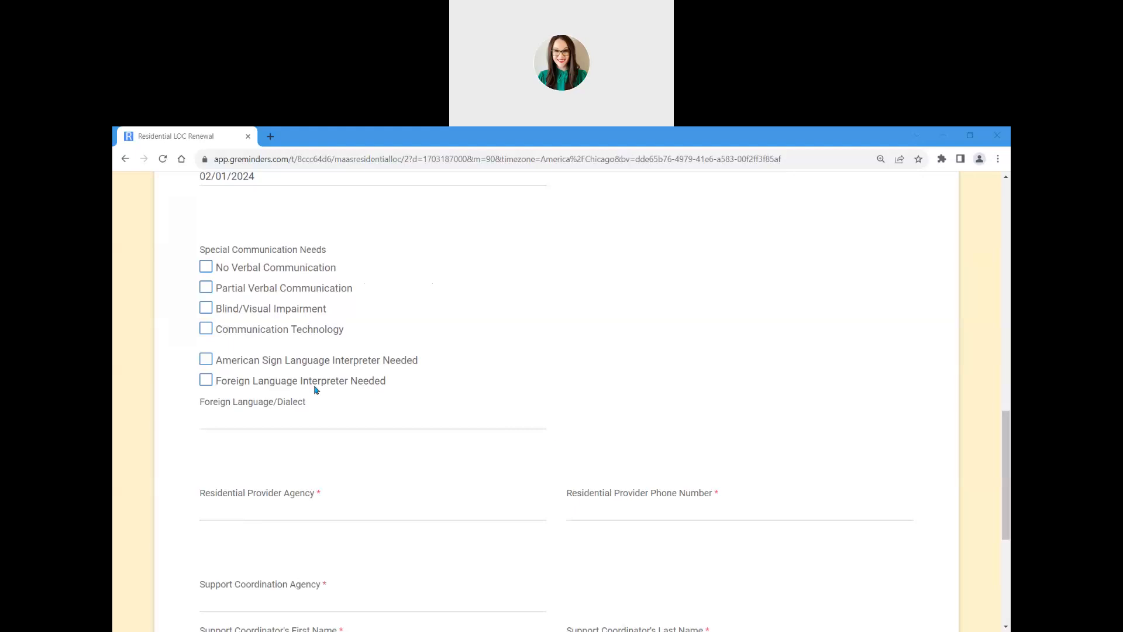
{"action": "left_click", "coordinate": [209, 382]}
{"action": "left_click", "coordinate": [216, 424]}
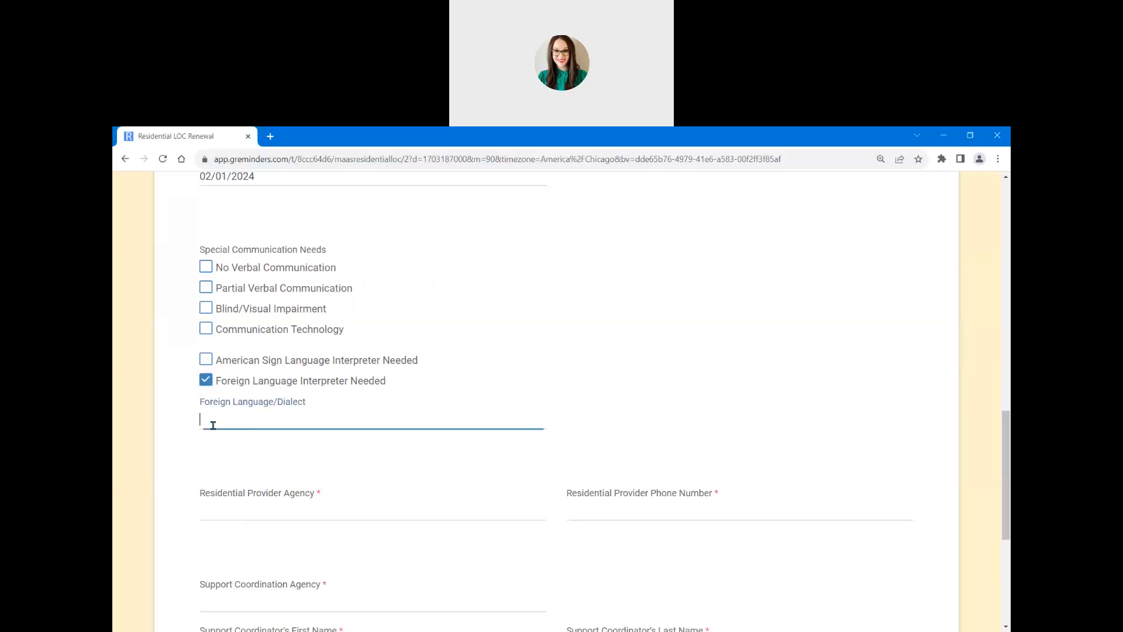
{"action": "type", "text": "Spanish"}
{"action": "key", "text": "alt+Tab"}
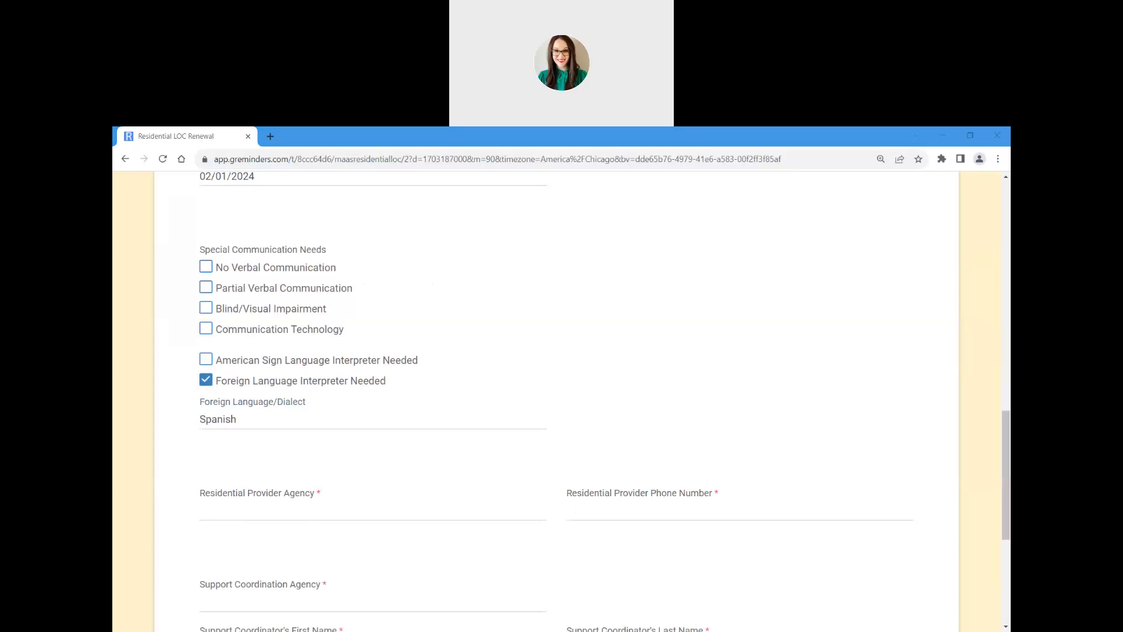
{"action": "left_click", "coordinate": [341, 511]}
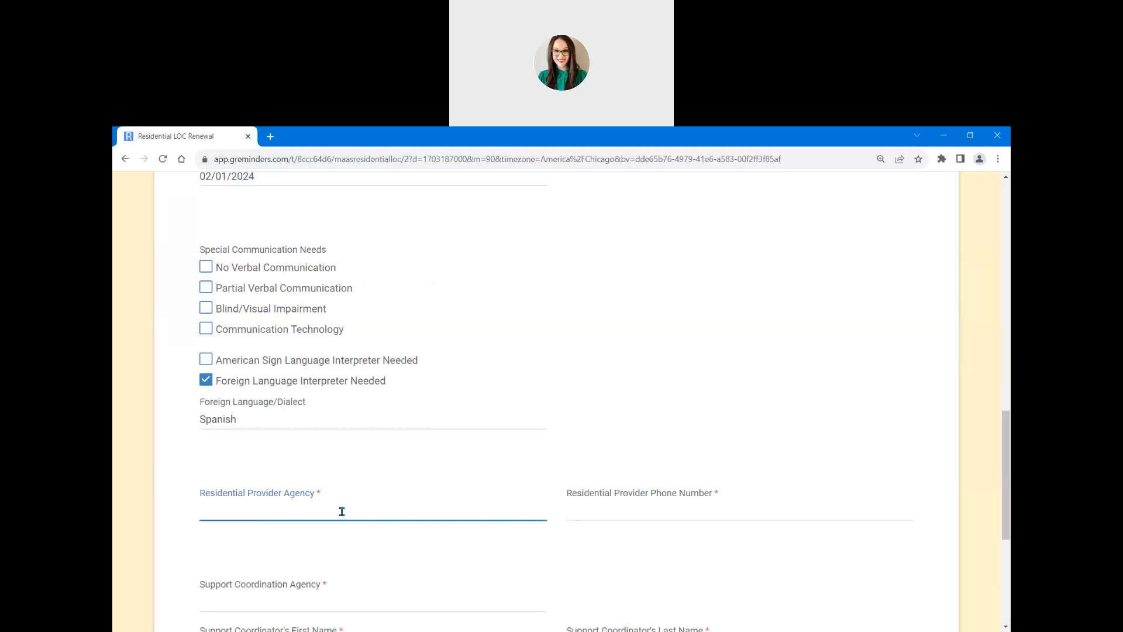
Step: Enter Provider as the residential provider agency and add the agency's phone number
{"action": "key", "text": "Tab"}
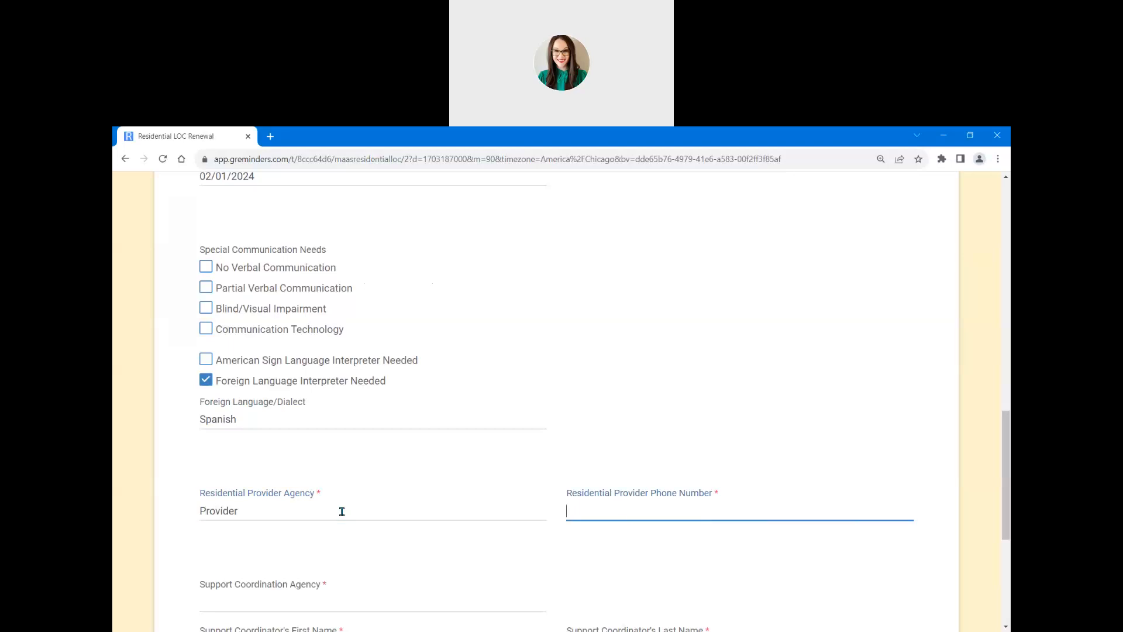
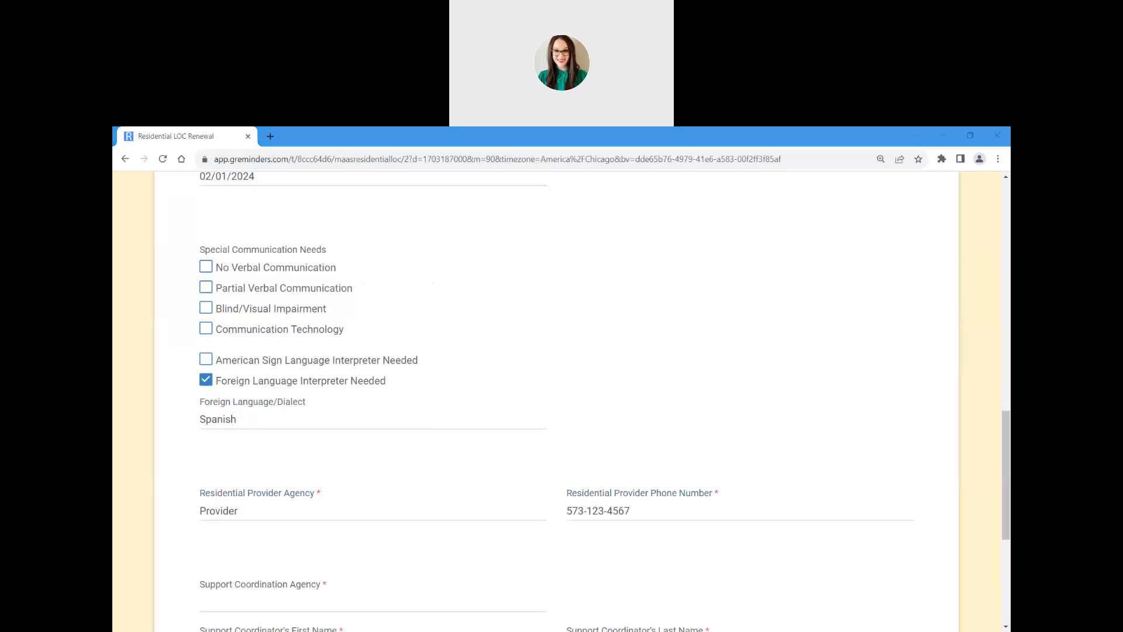
{"action": "scroll", "coordinate": [618, 454], "scroll_direction": "down", "scroll_amount": 4}
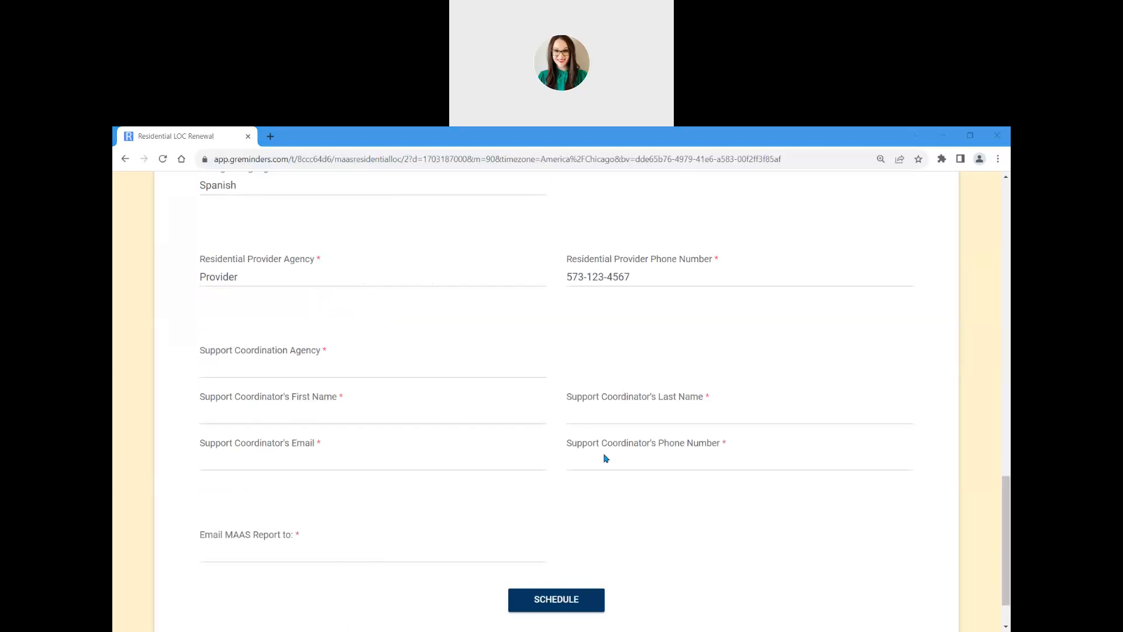
Step: Enter DMH DD as the support coordination agency and the coordinator's first and last name
{"action": "left_click", "coordinate": [394, 370]}
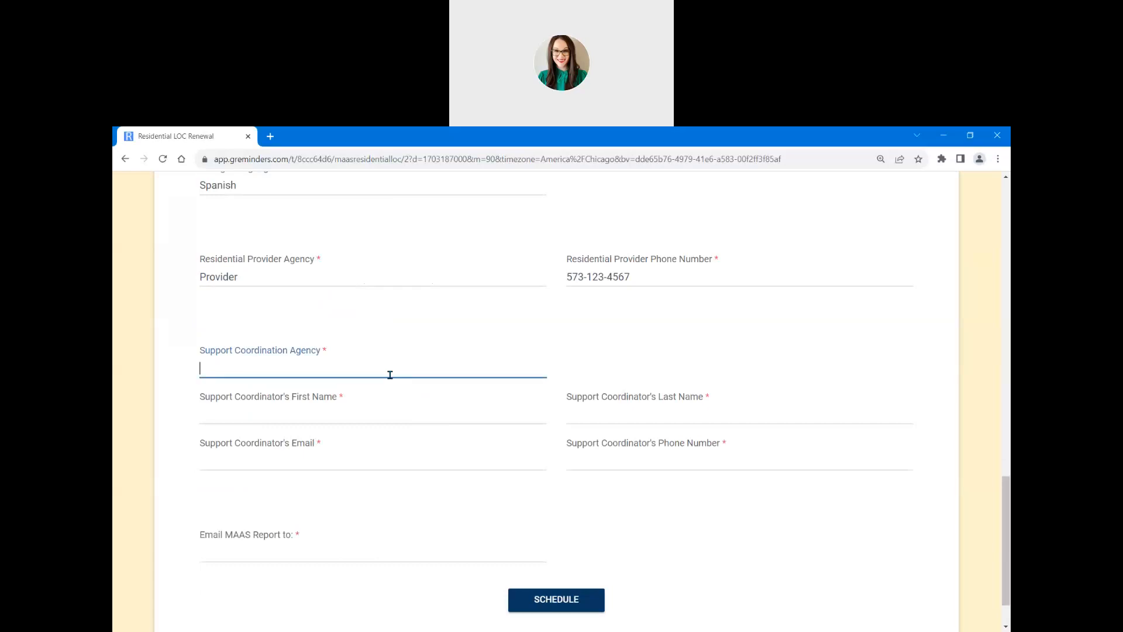
{"action": "type", "text": "DMH DD"}
{"action": "key", "text": "Tab"}
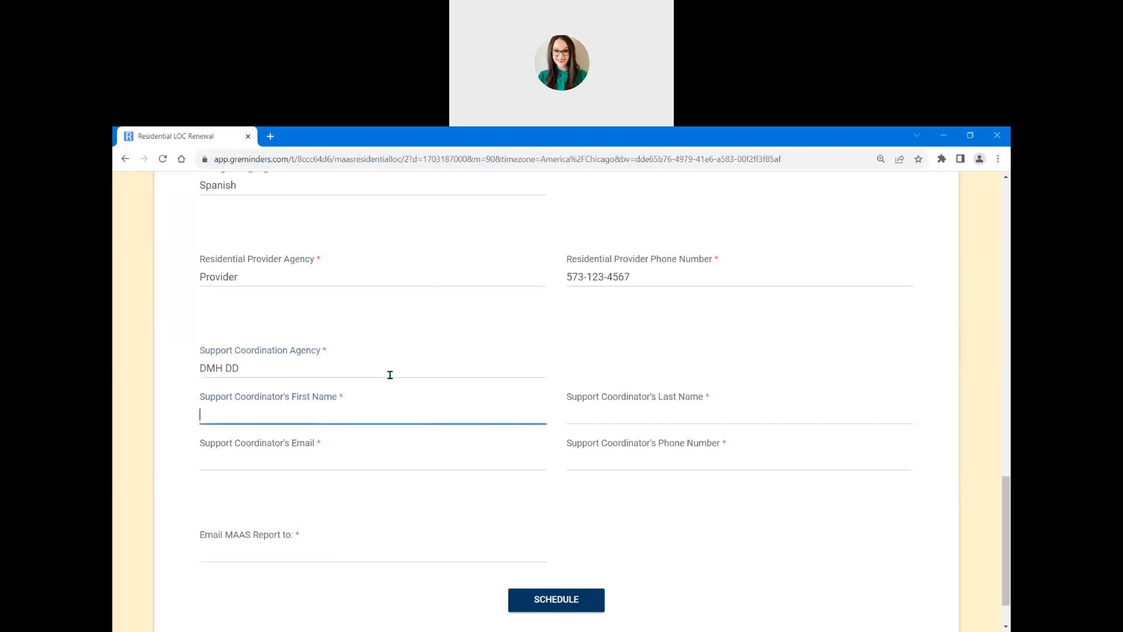
{"action": "key", "text": "Tab"}
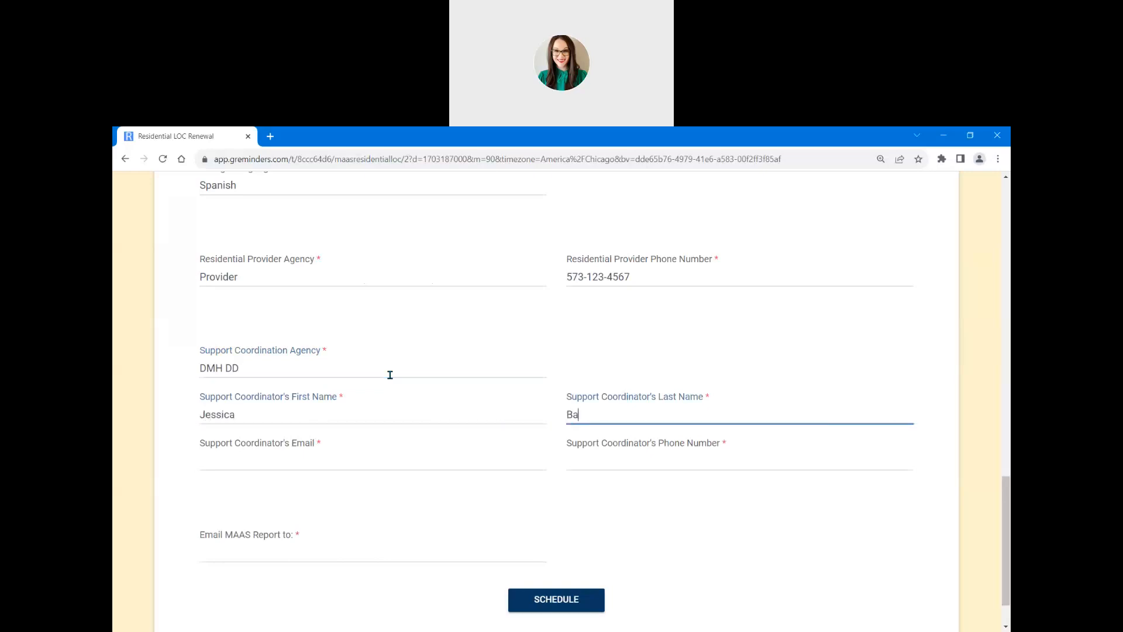
Step: Enter the support coordinator's e-mail address and phone number
{"action": "key", "text": "Tab"}
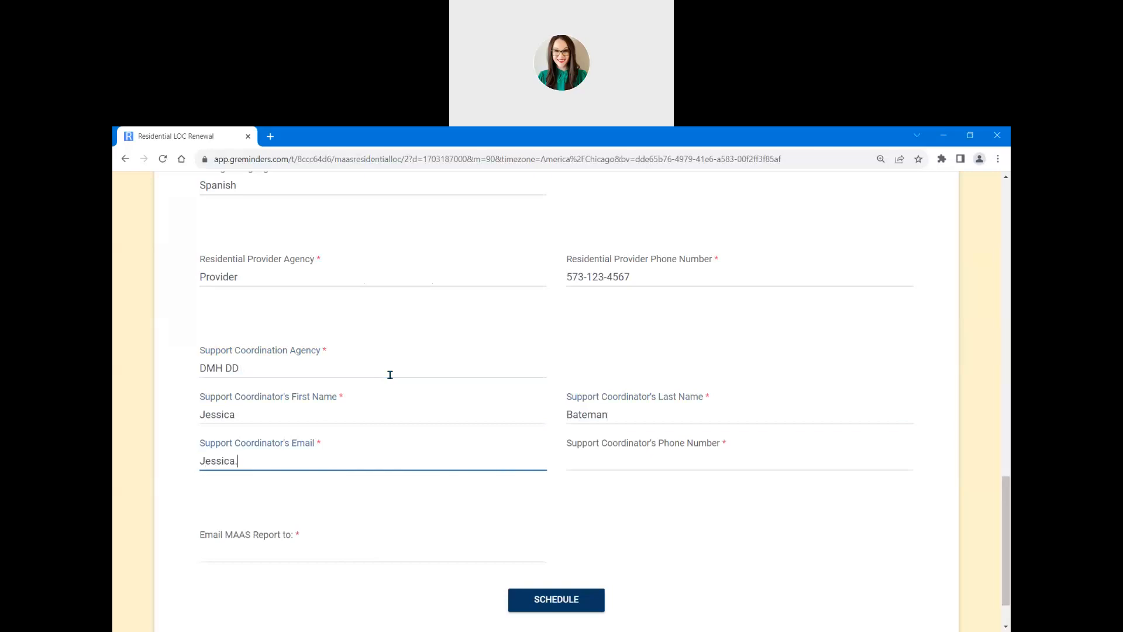
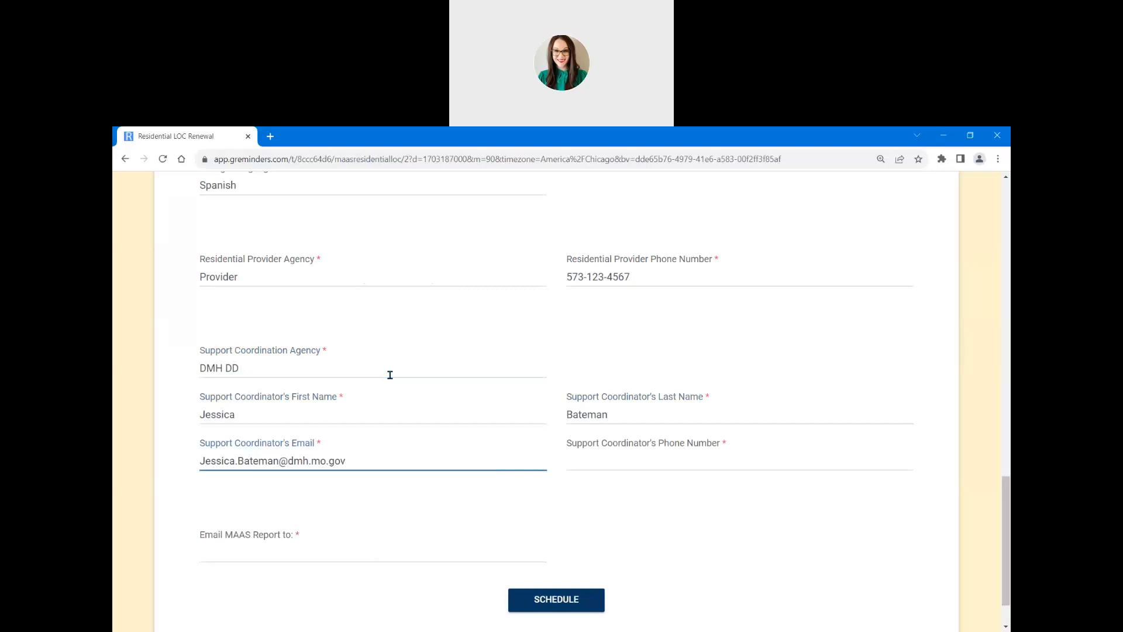
{"action": "key", "text": "Tab"}
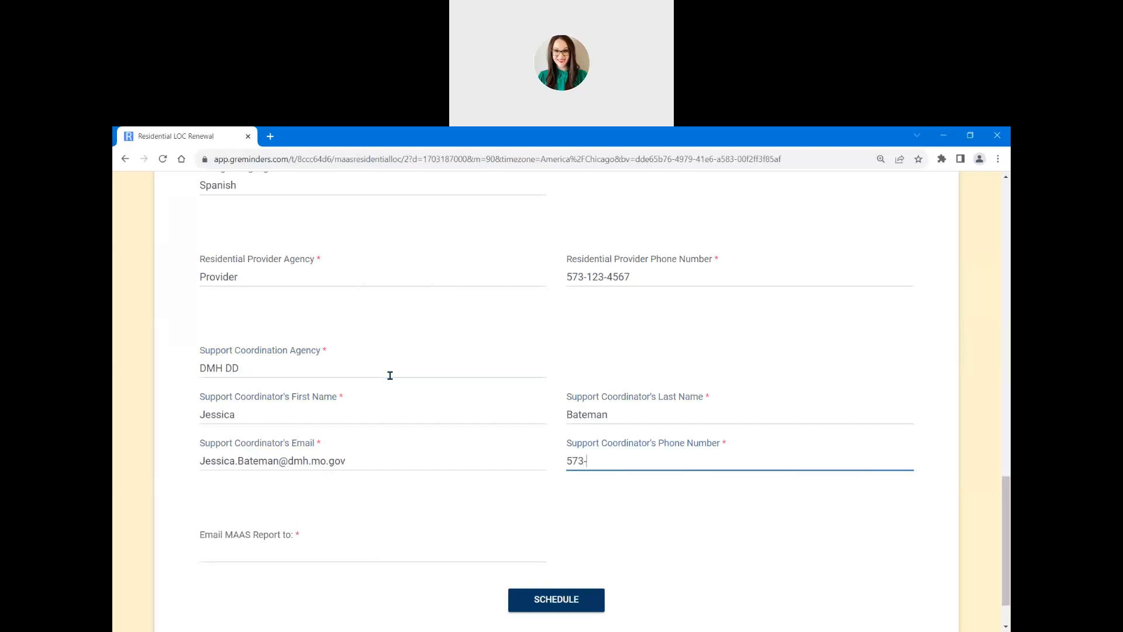
{"action": "scroll", "coordinate": [842, 286], "scroll_direction": "down", "scroll_amount": 1}
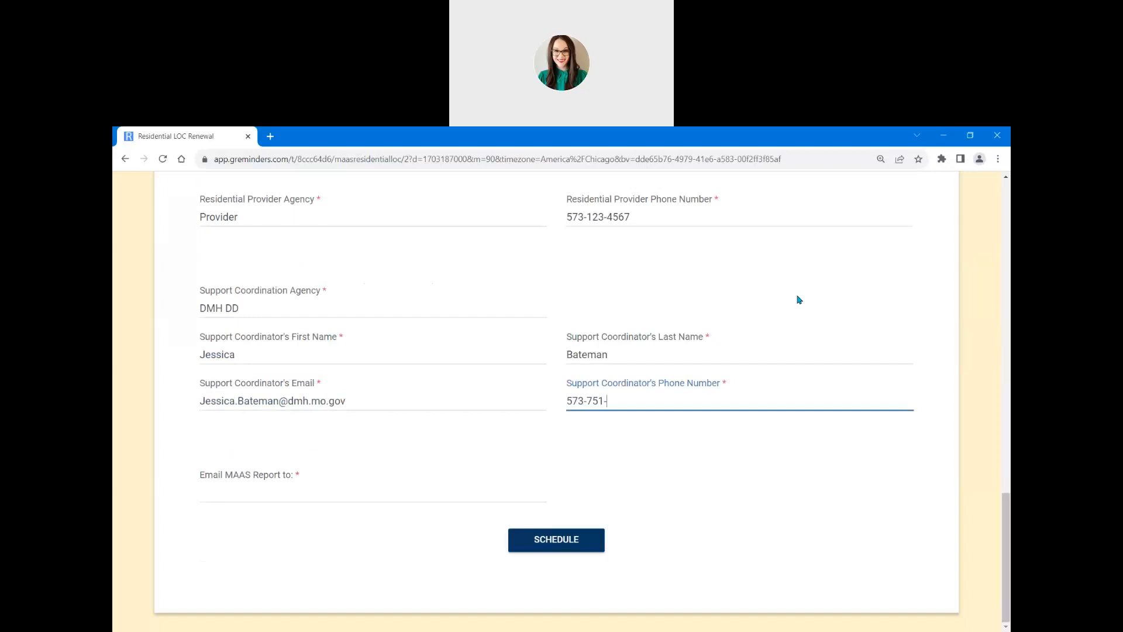
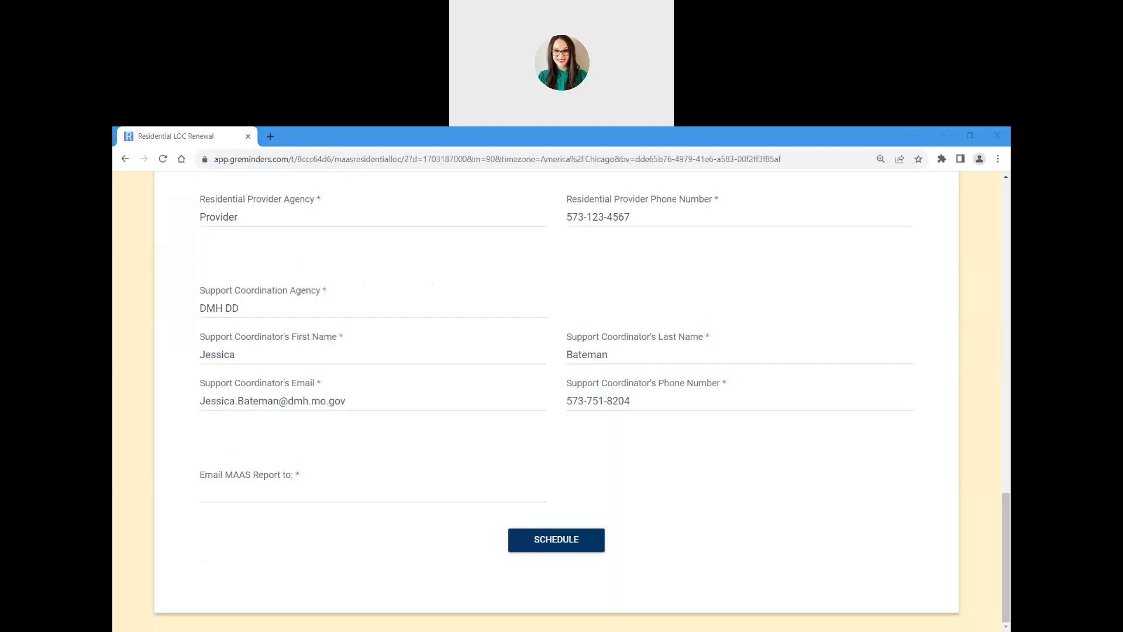
{"action": "left_click", "coordinate": [305, 498]}
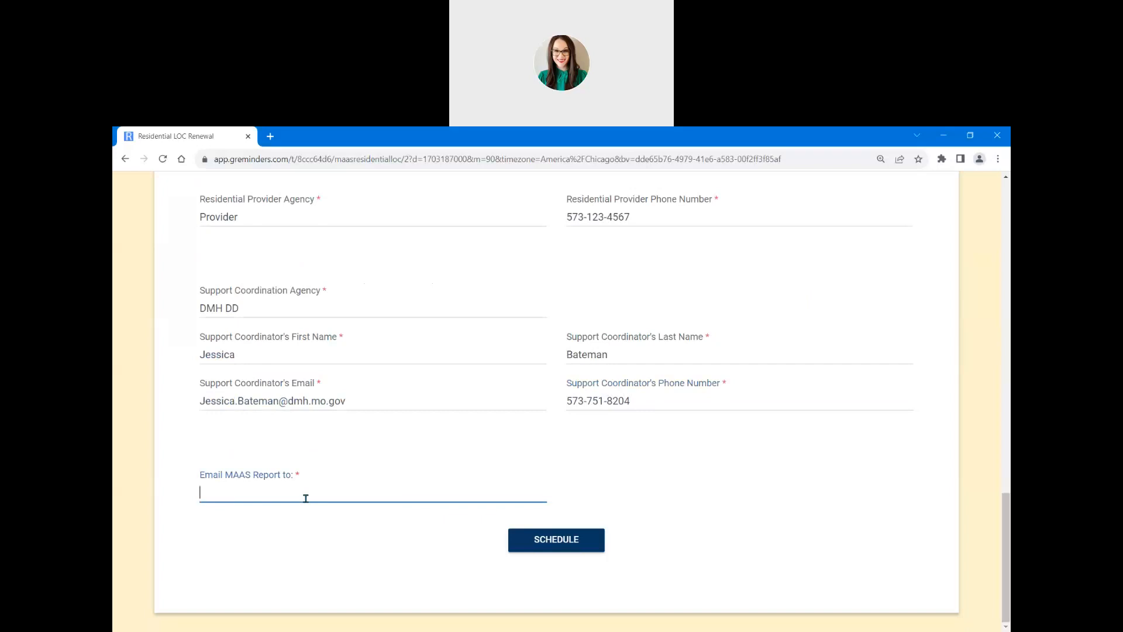
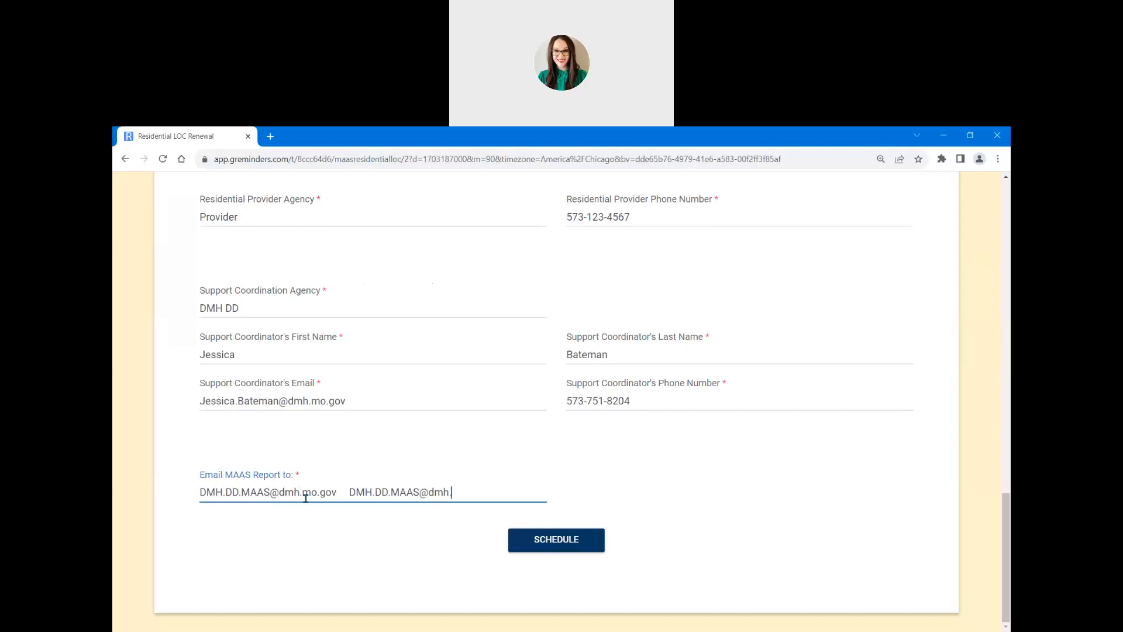
Step: Enter the MAAS report e-mail addresses and schedule the booking
{"action": "left_click", "coordinate": [546, 538]}
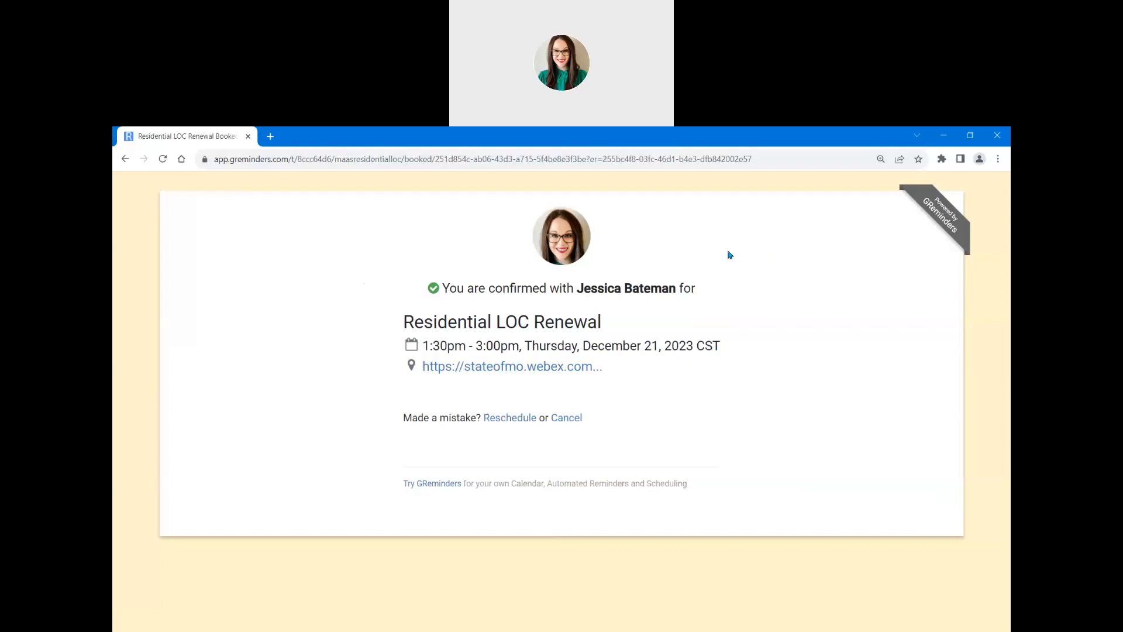
Step: Review the confirmation for Thursday, December 21, 2023, 1:30pm–3:00pm CST with its Webex link
{"action": "left_click", "coordinate": [572, 137]}
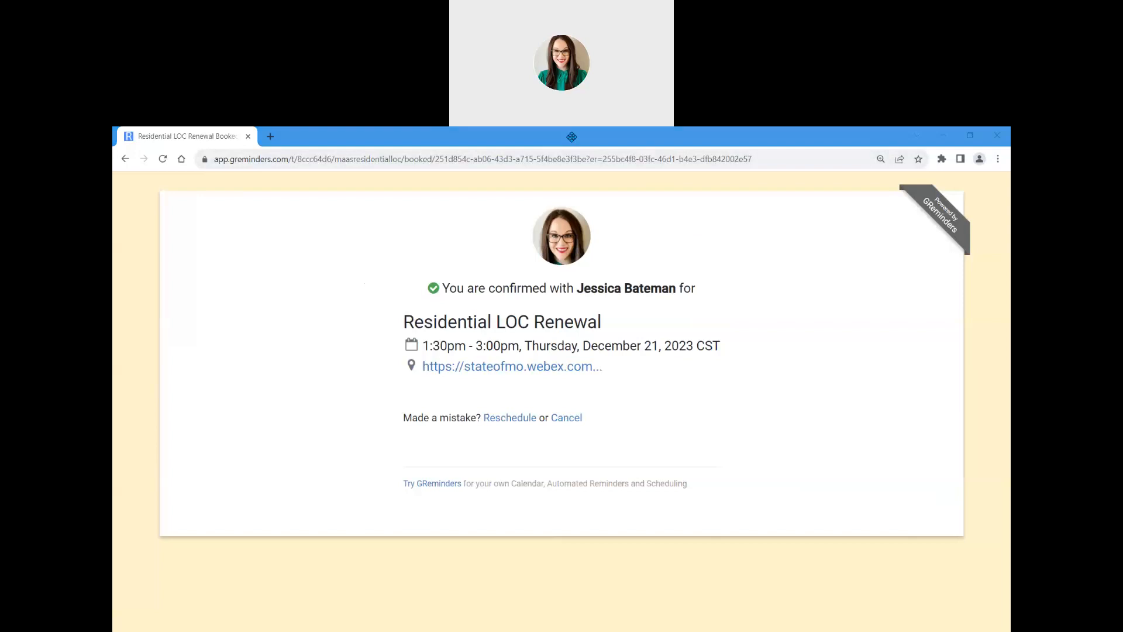